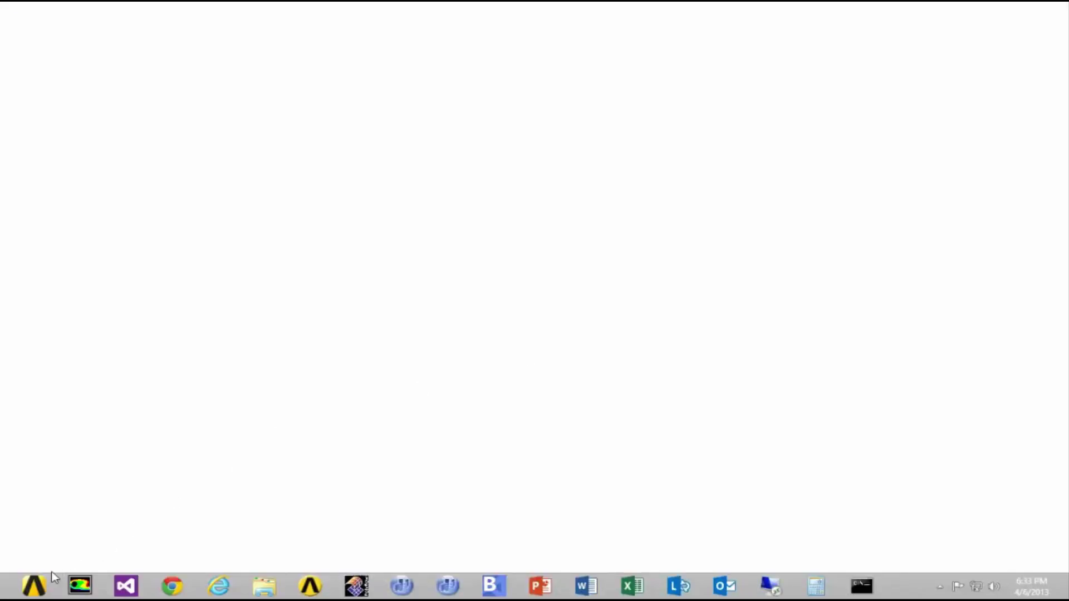
Launch ANSYS Workbench and reopen the WB.wbpj project from the recent files.
{"action": "left_click", "coordinate": [35, 585]}
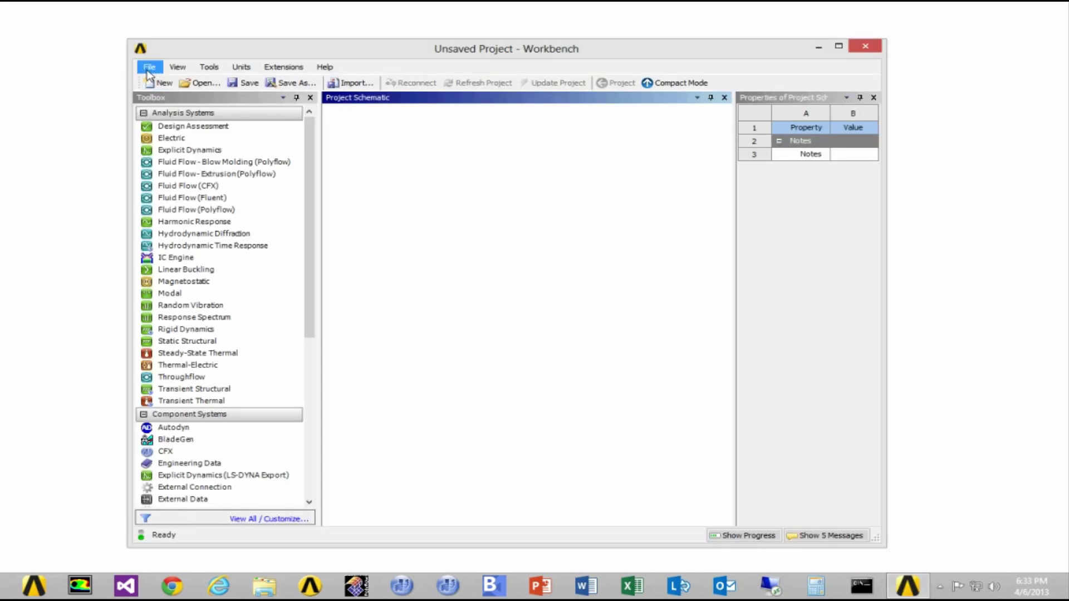
{"action": "left_click", "coordinate": [149, 68]}
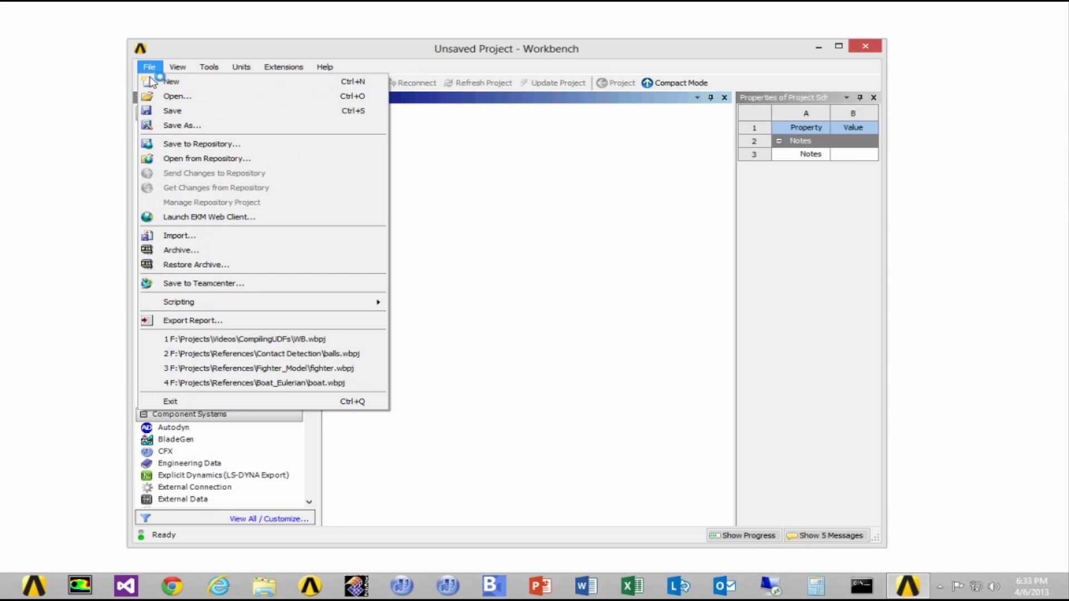
{"action": "left_click", "coordinate": [305, 339]}
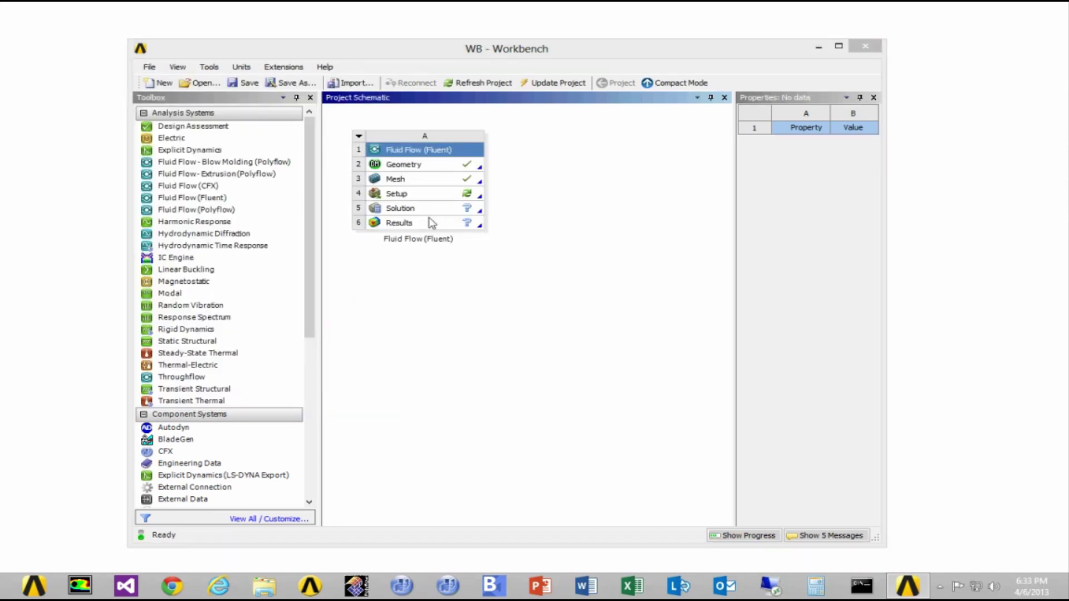
{"action": "double_click", "coordinate": [426, 183]}
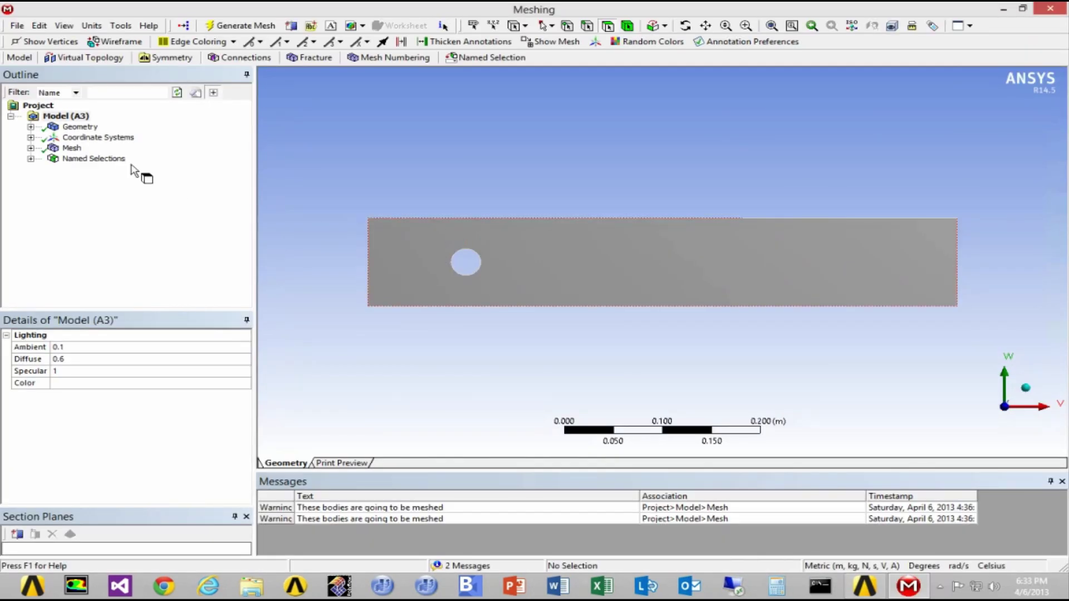
{"action": "left_click", "coordinate": [72, 147]}
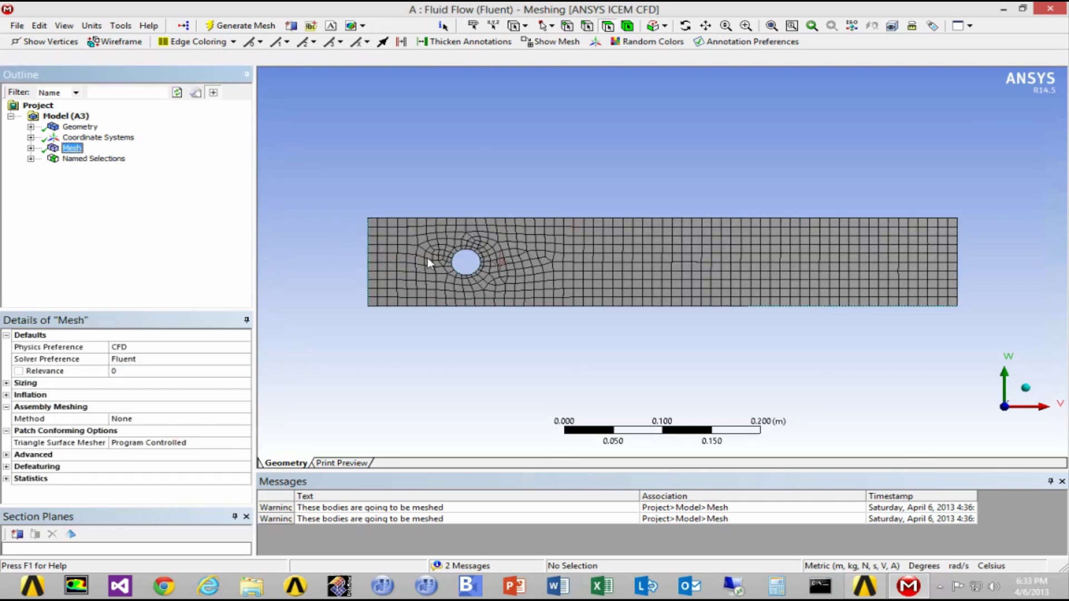
{"action": "left_click_drag", "start_coordinate": [566, 276], "coordinate": [268, 248]}
{"action": "left_click", "coordinate": [60, 170]}
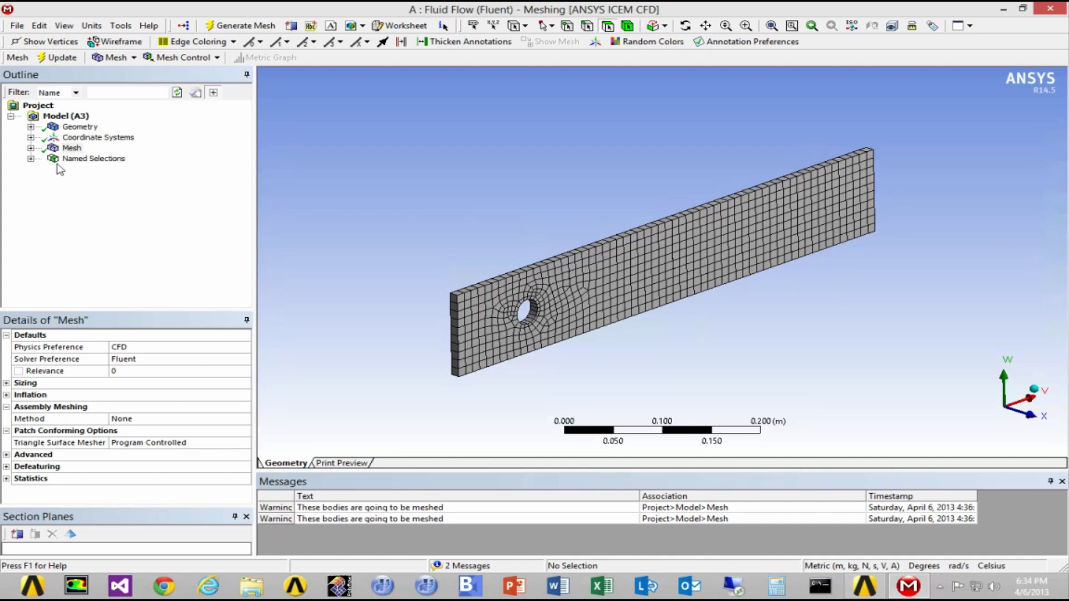
{"action": "left_click", "coordinate": [31, 148]}
{"action": "left_click", "coordinate": [31, 170]}
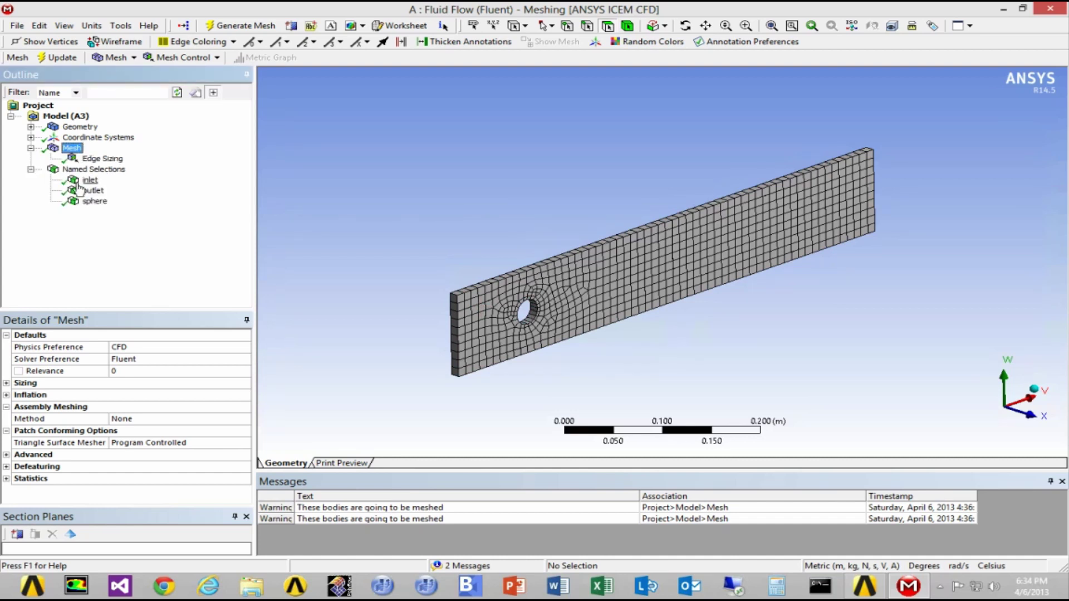
{"action": "left_click", "coordinate": [89, 180]}
{"action": "left_click", "coordinate": [92, 193]}
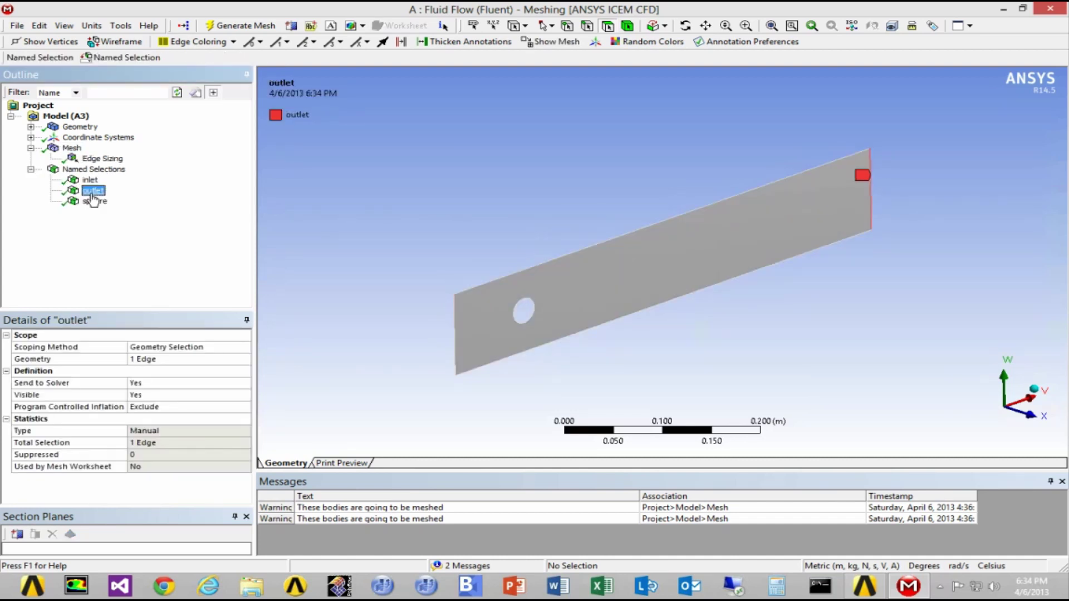
{"action": "left_click", "coordinate": [93, 201]}
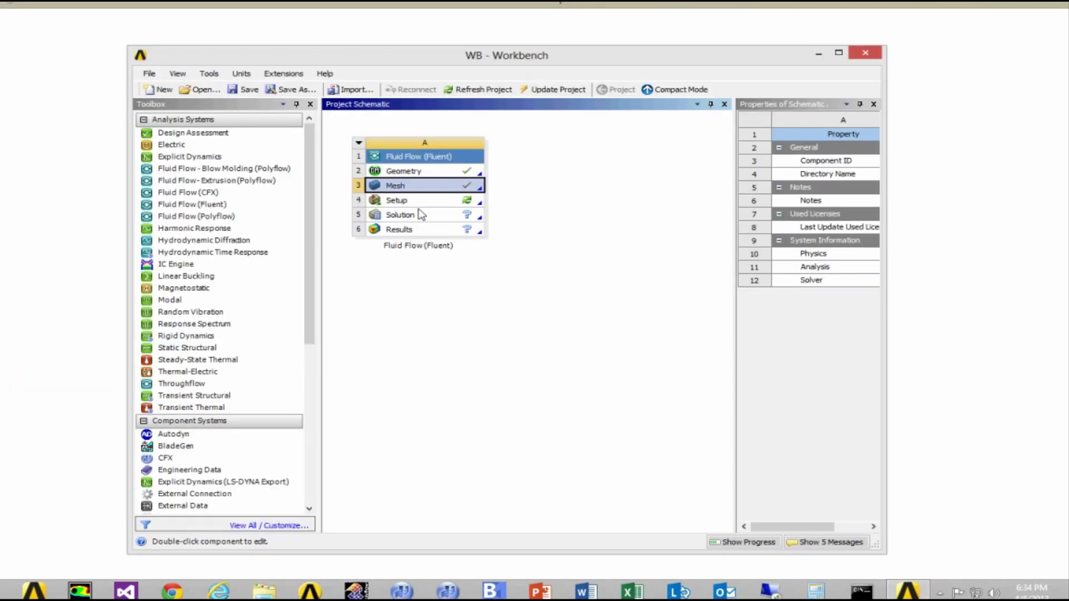
Launch Fluent from the Setup cell after checking the udf.bat compilation environment path.
{"action": "left_click", "coordinate": [407, 202]}
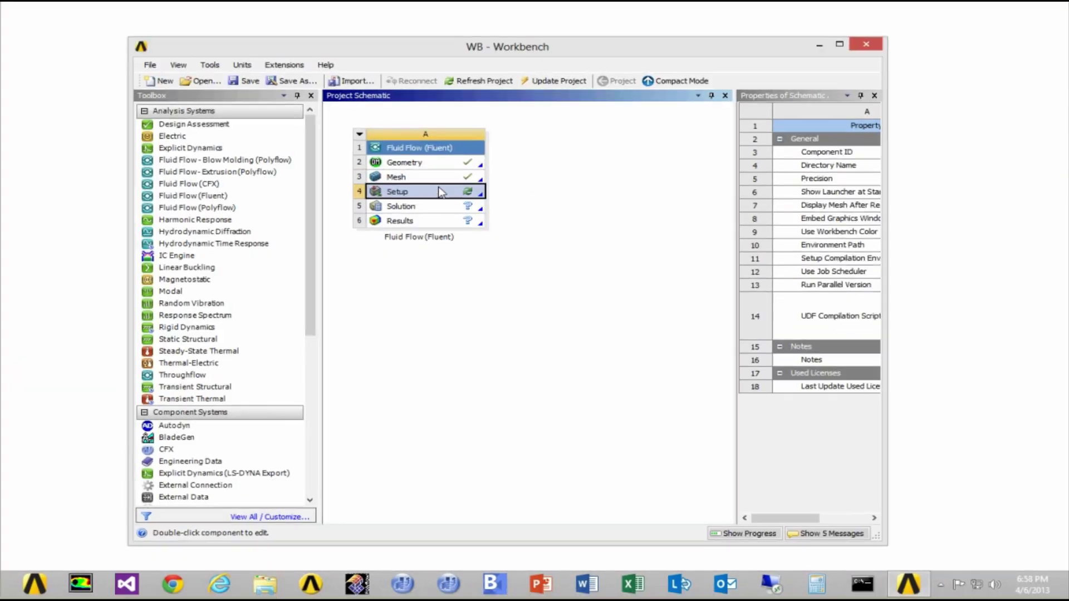
{"action": "right_click", "coordinate": [437, 195]}
{"action": "left_click", "coordinate": [467, 203]}
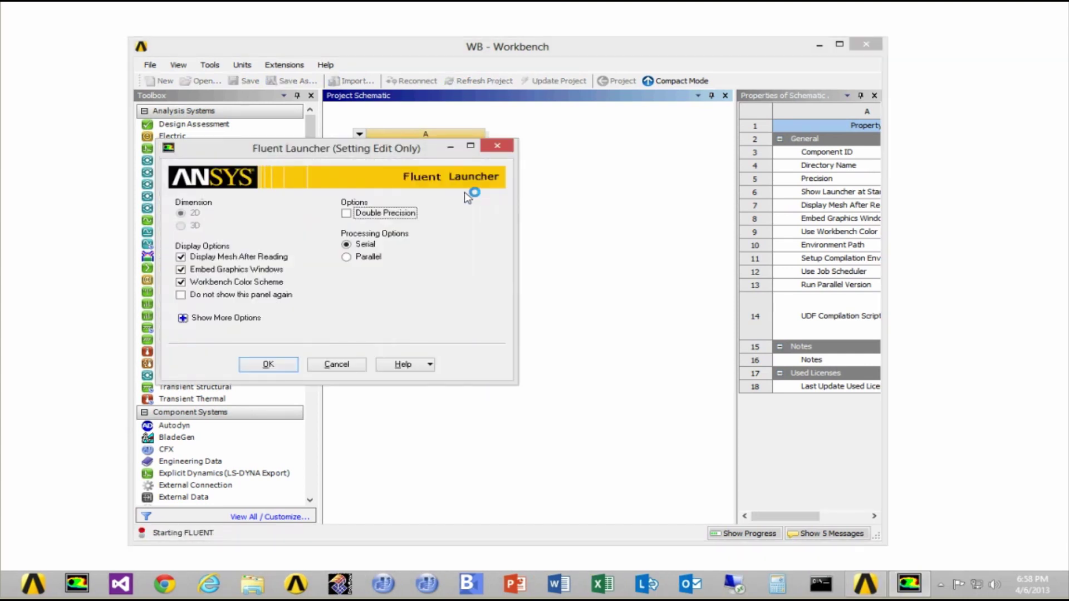
{"action": "left_click", "coordinate": [225, 319]}
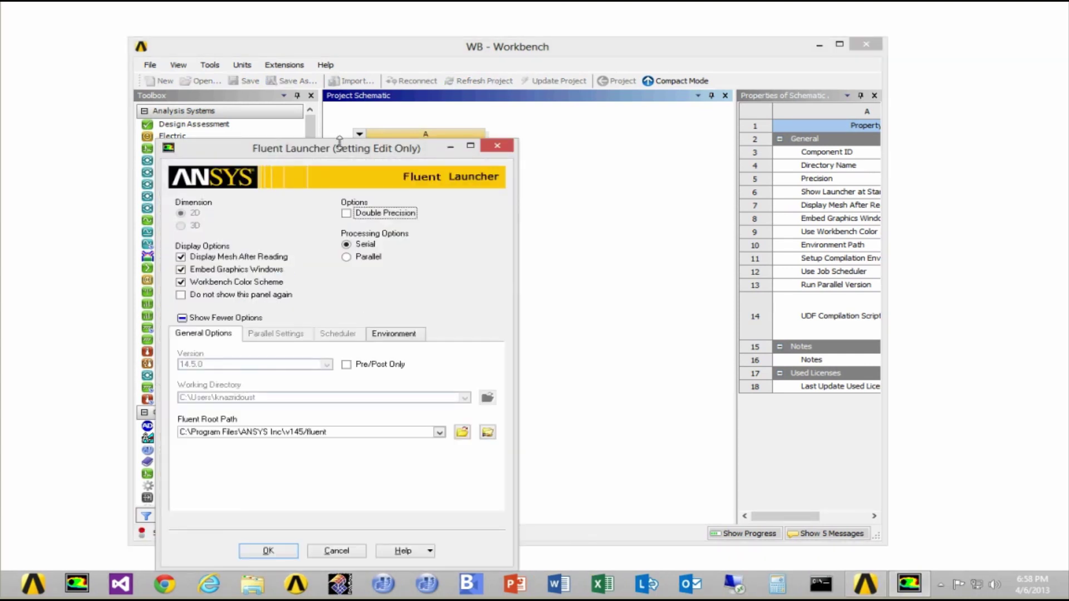
{"action": "left_click_drag", "start_coordinate": [347, 147], "coordinate": [461, 70]}
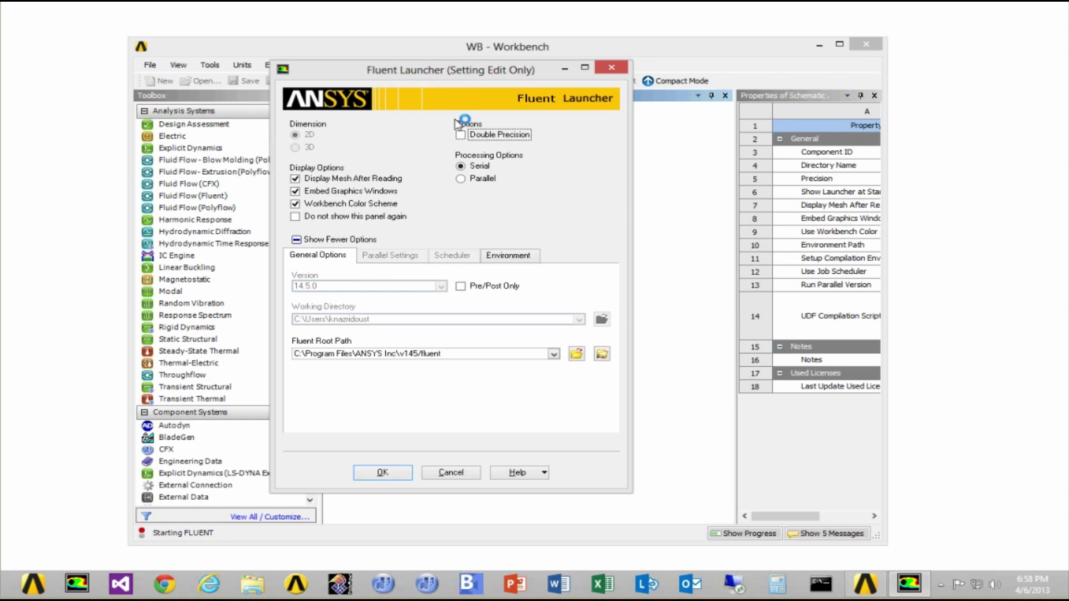
{"action": "left_click", "coordinate": [509, 256]}
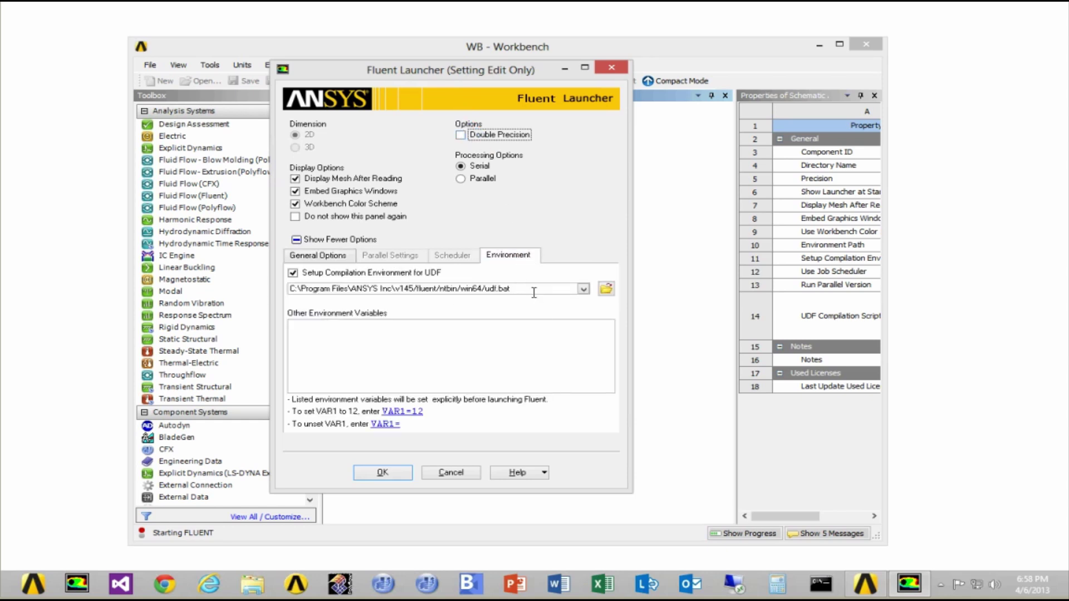
{"action": "left_click_drag", "start_coordinate": [534, 291], "coordinate": [293, 288]}
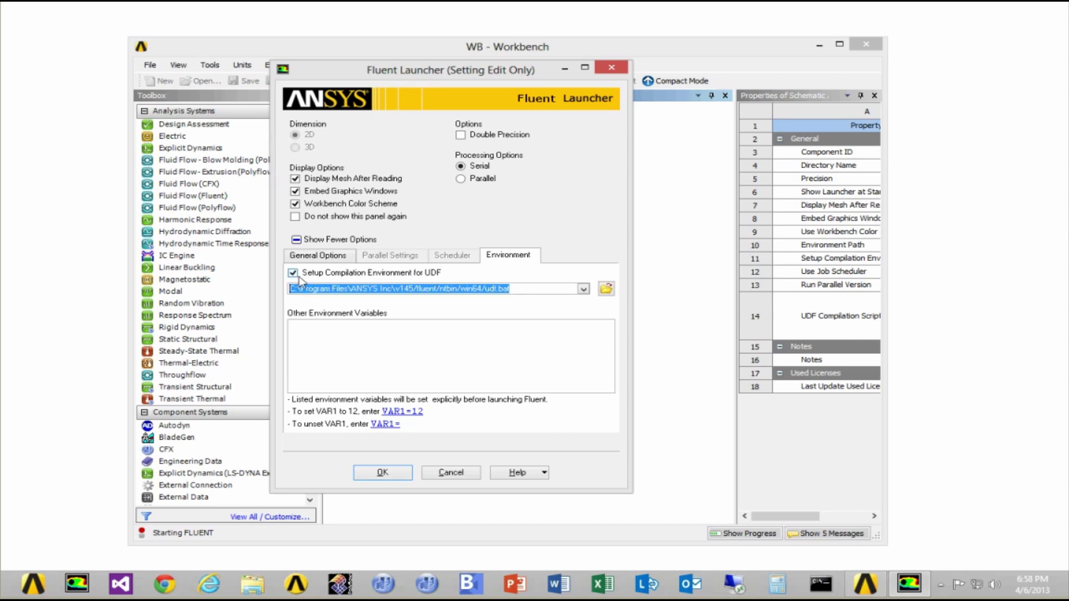
{"action": "left_click", "coordinate": [384, 472]}
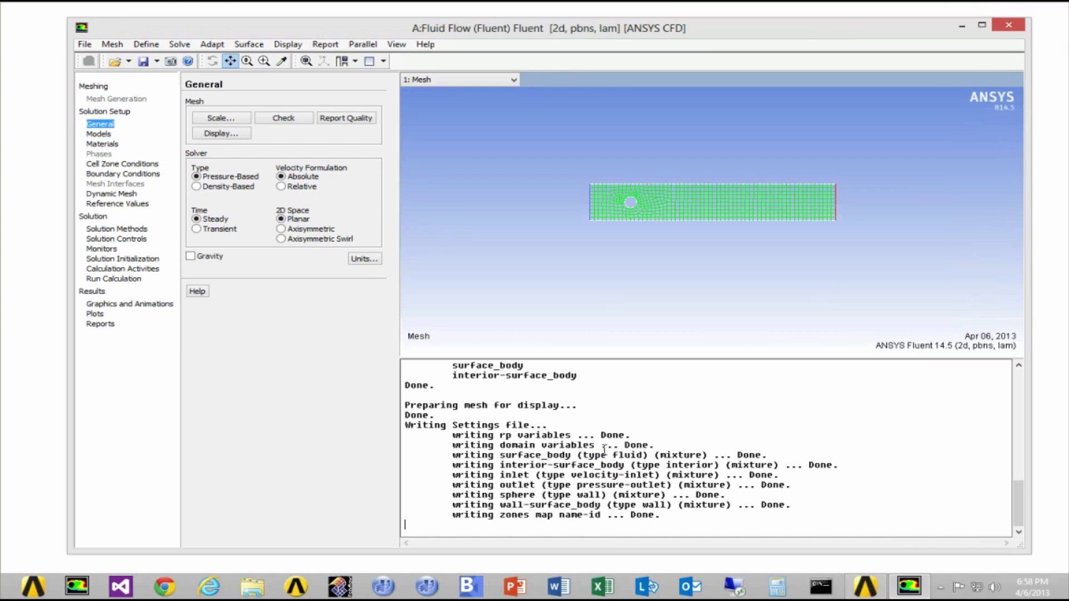
Make the solver transient and set the viscous model to Realizable k-epsilon.
{"action": "left_click", "coordinate": [196, 229]}
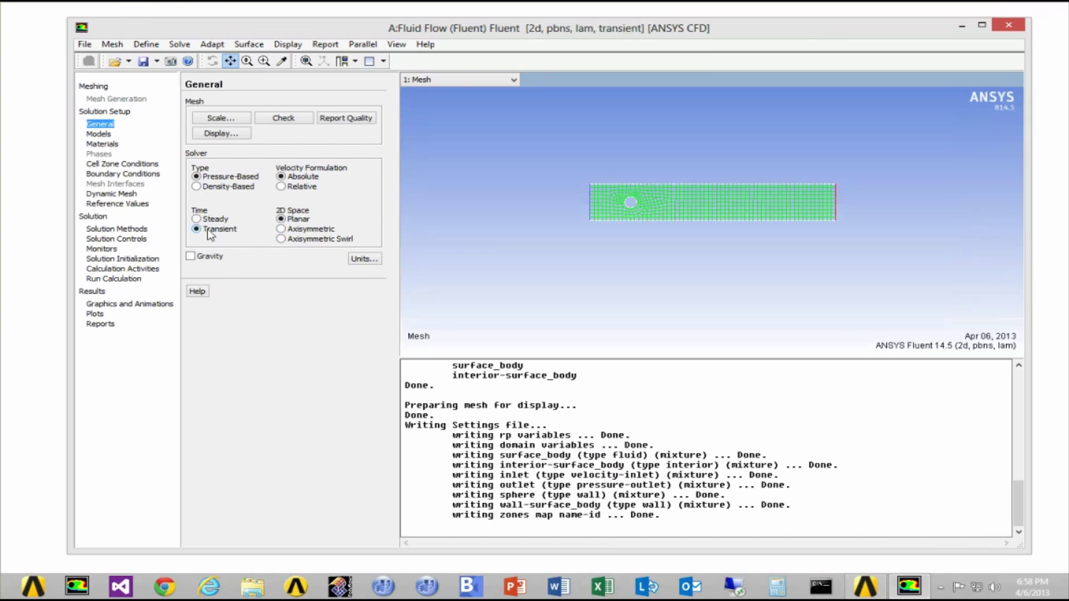
{"action": "left_click", "coordinate": [100, 135]}
{"action": "double_click", "coordinate": [233, 131]}
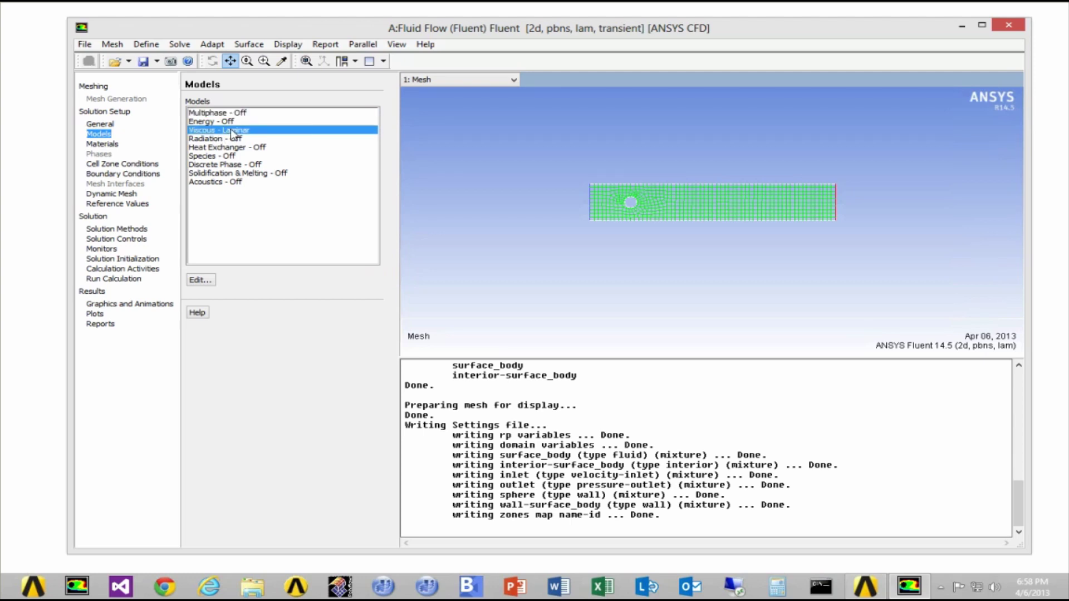
{"action": "left_click", "coordinate": [176, 271]}
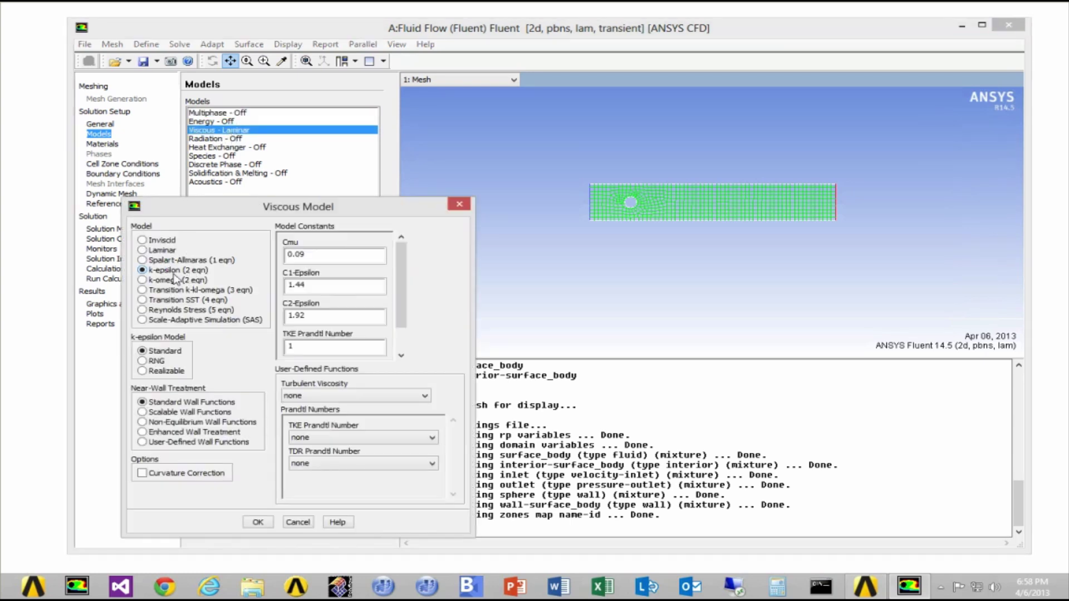
{"action": "left_click", "coordinate": [143, 371]}
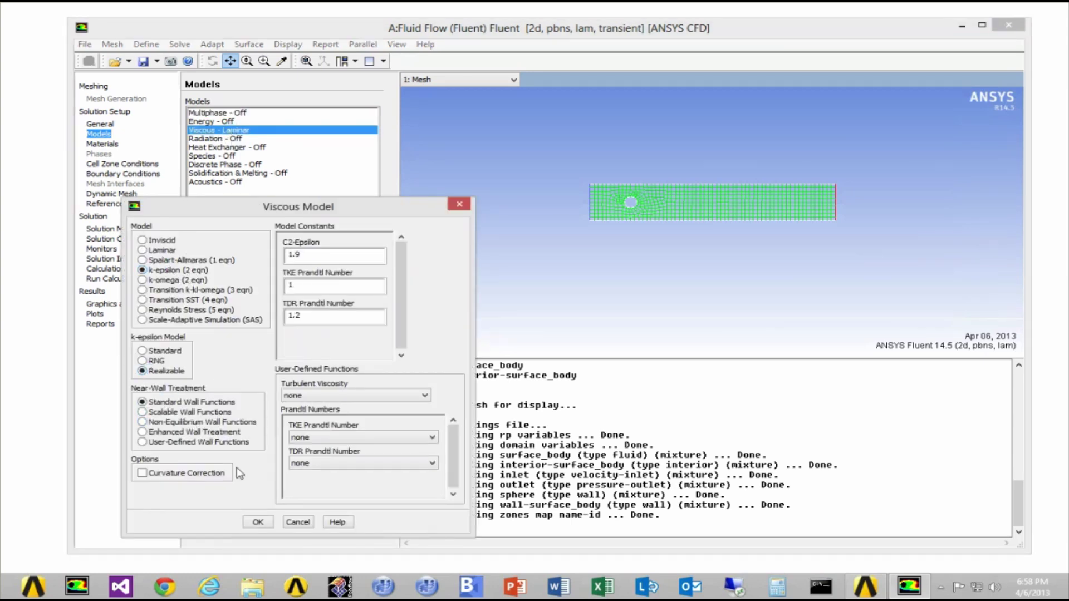
{"action": "left_click", "coordinate": [258, 523]}
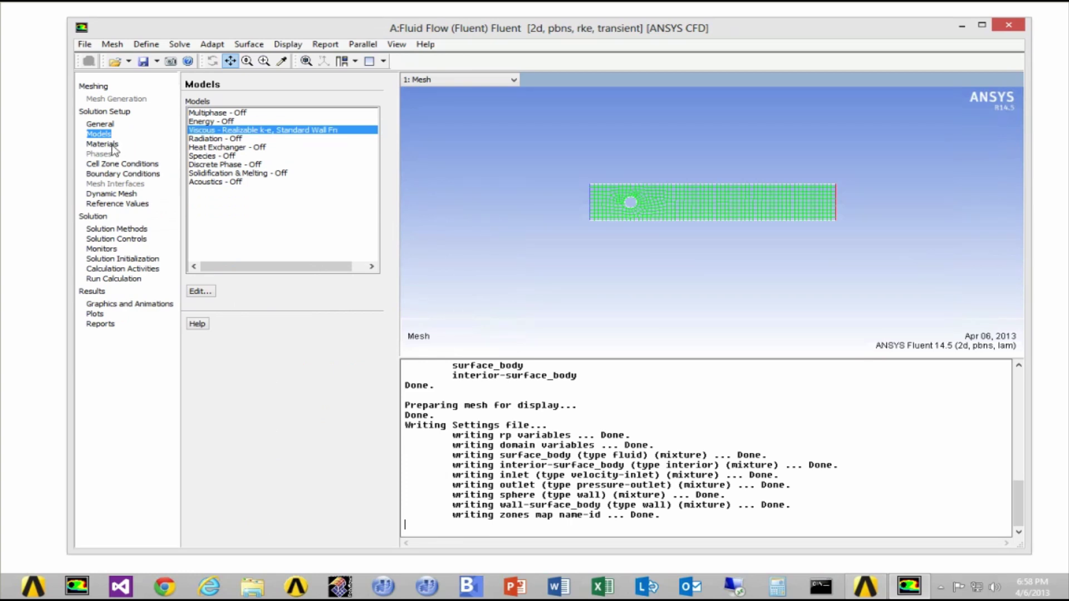
{"action": "left_click", "coordinate": [102, 145]}
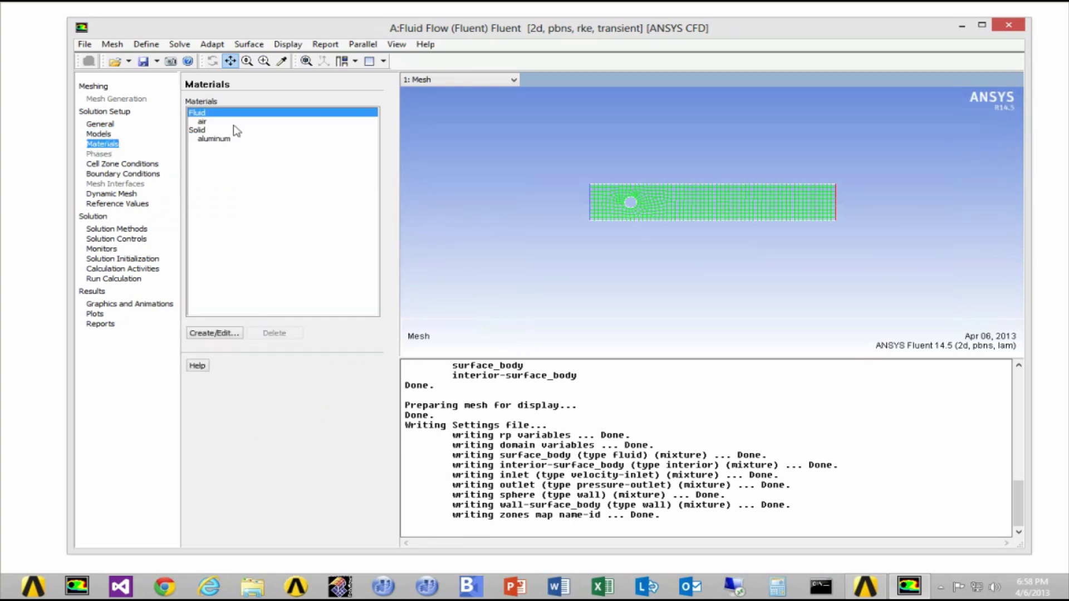
Review the inlet velocity-inlet (0 m/s) and outlet pressure-outlet zones without changing them.
{"action": "left_click", "coordinate": [119, 174]}
{"action": "left_click", "coordinate": [203, 113]}
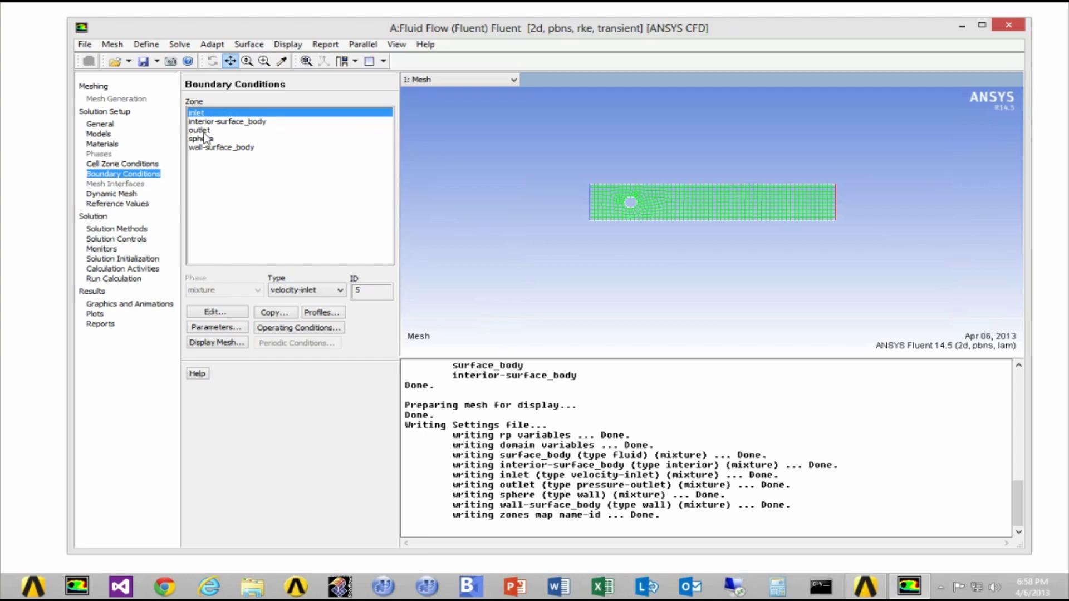
{"action": "left_click", "coordinate": [205, 130]}
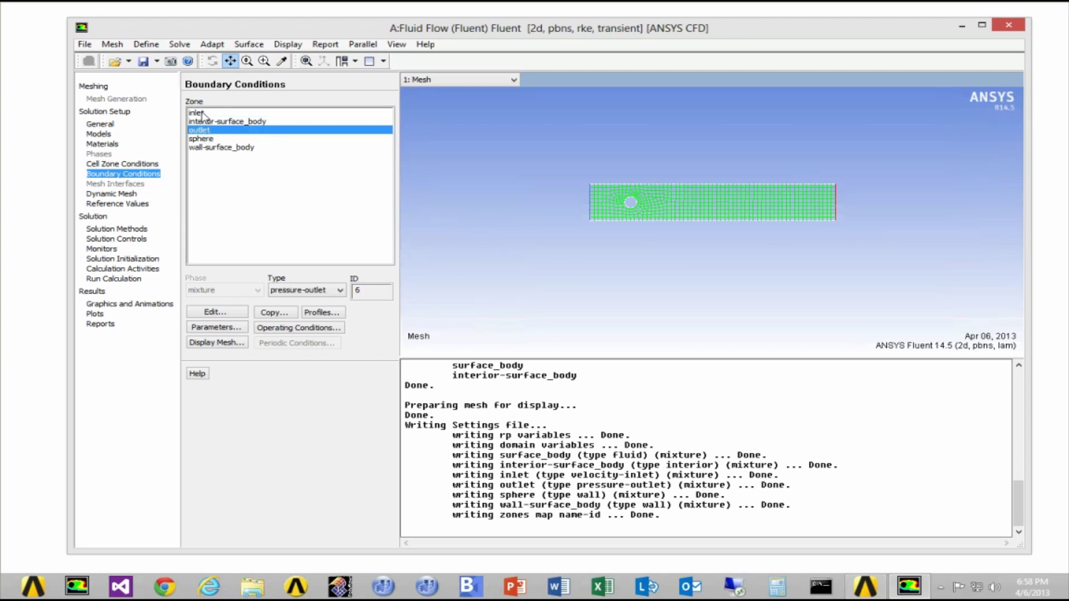
{"action": "left_click", "coordinate": [204, 115]}
{"action": "left_click", "coordinate": [243, 313]}
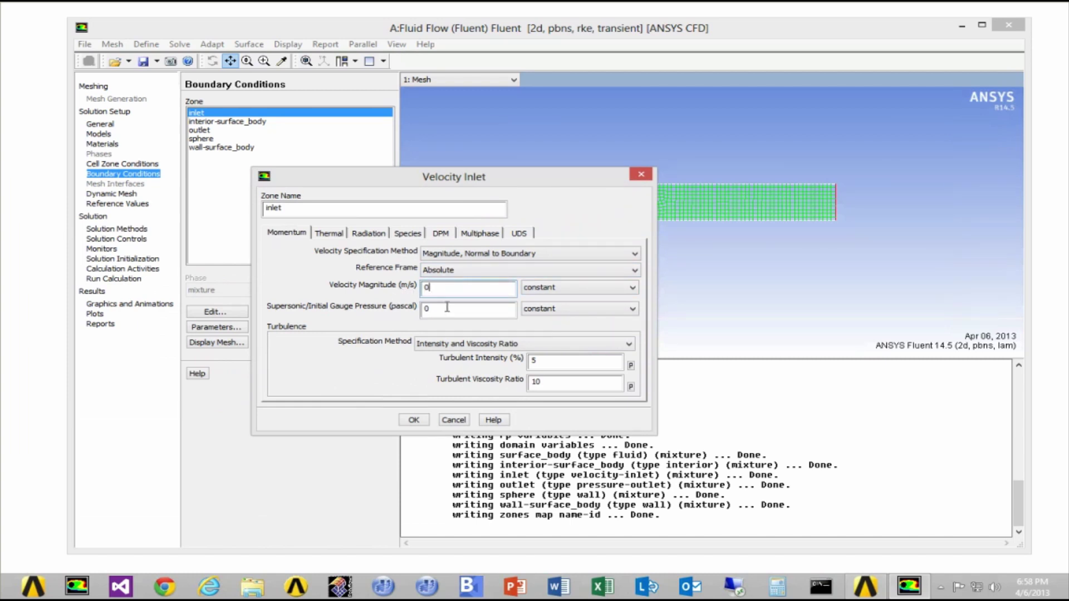
{"action": "left_click", "coordinate": [454, 420]}
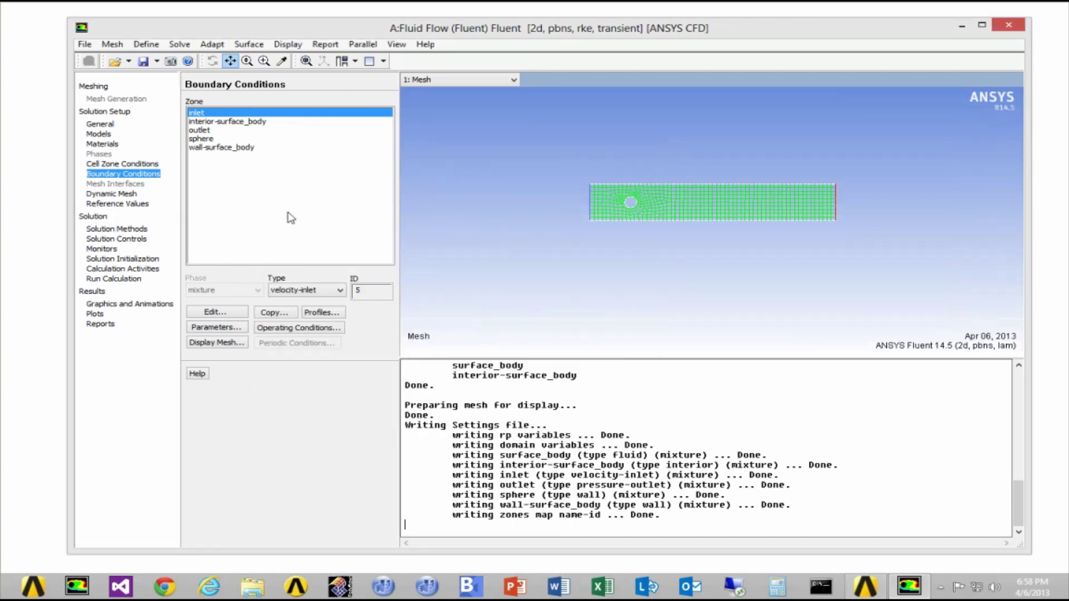
In Compiled UDFs, add trasient_inlet_BC.c as a source file and open it in Notepad.
{"action": "left_click", "coordinate": [141, 50]}
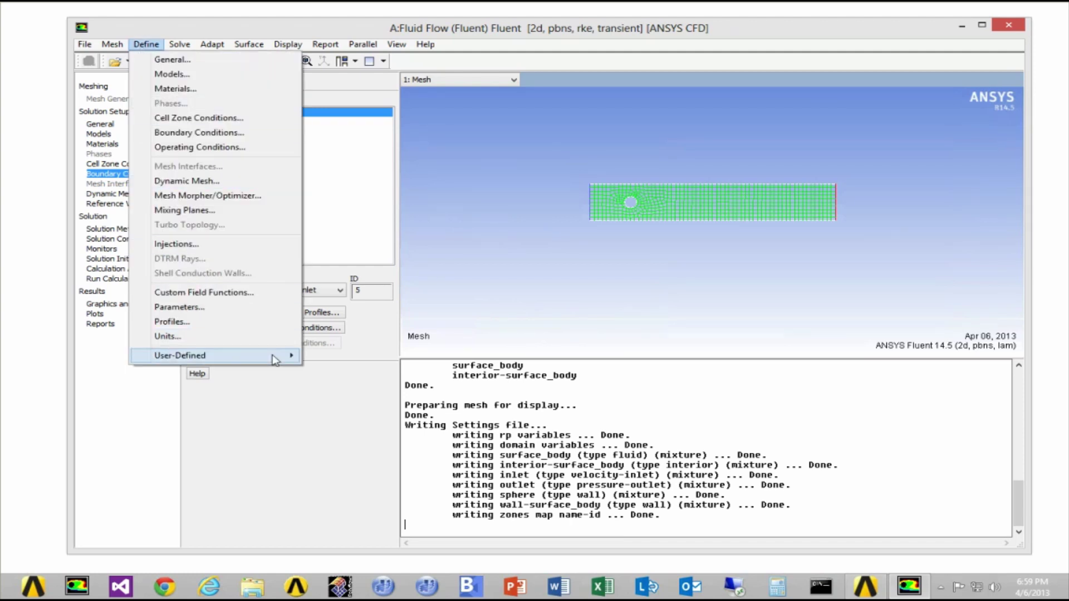
{"action": "mouse_move", "coordinate": [287, 359]}
{"action": "mouse_move", "coordinate": [361, 361]}
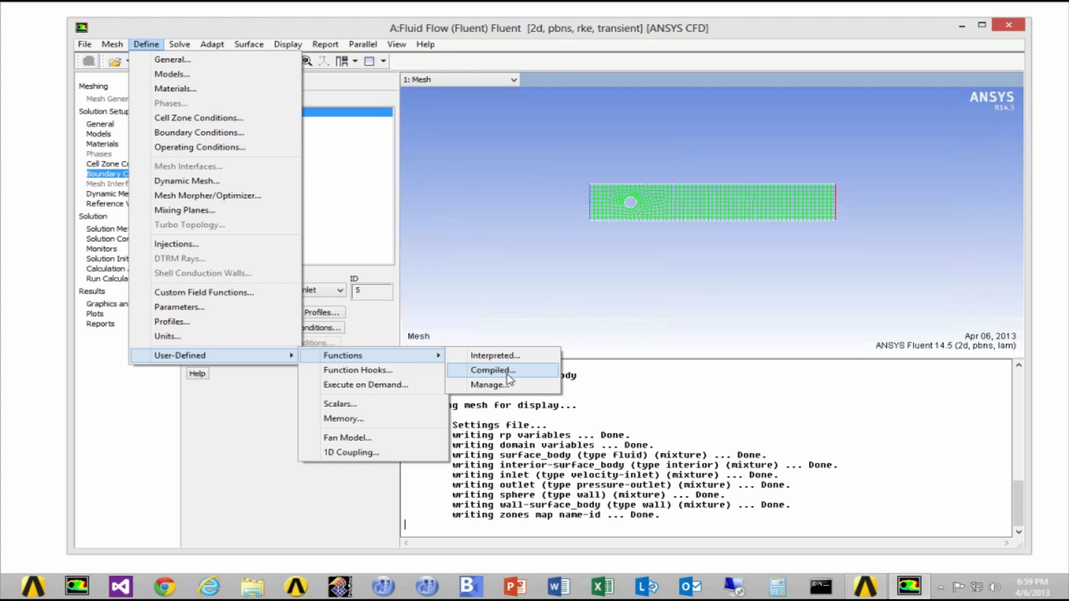
{"action": "left_click", "coordinate": [509, 372]}
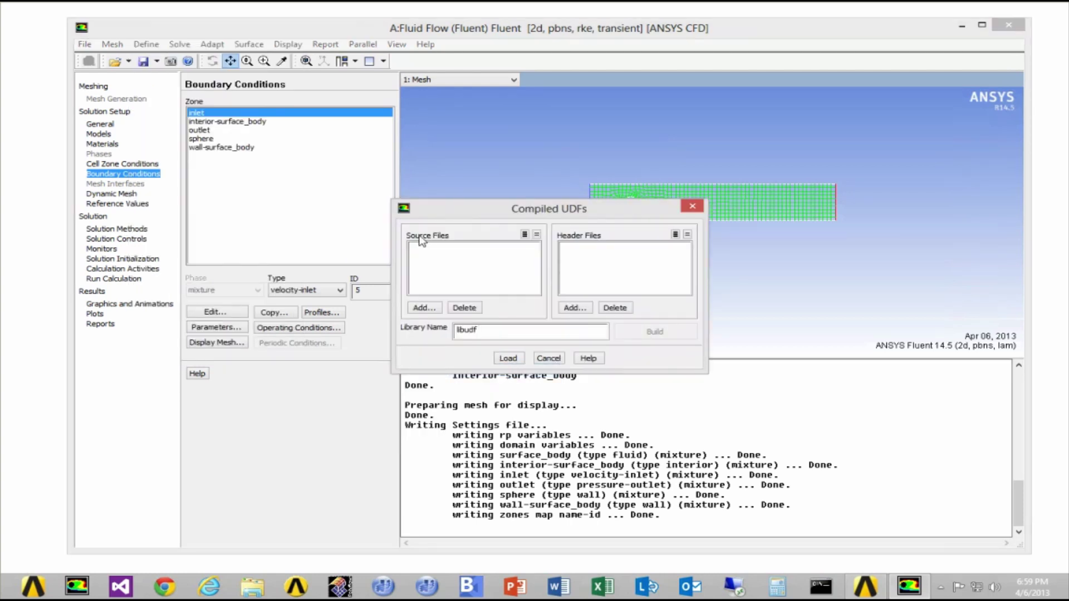
{"action": "left_click", "coordinate": [425, 308]}
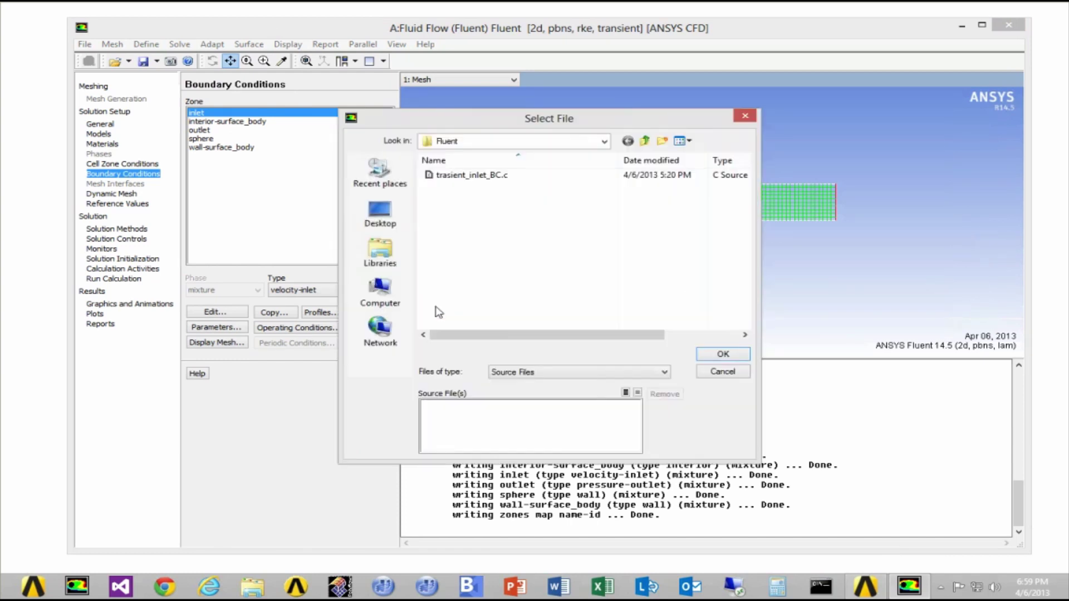
{"action": "right_click", "coordinate": [455, 177]}
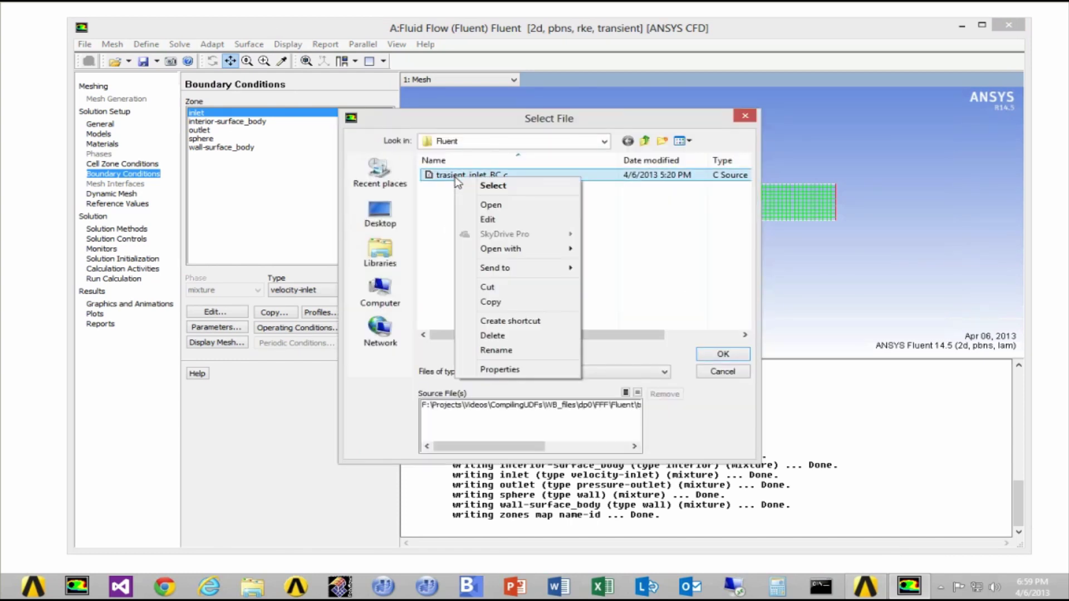
{"action": "left_click", "coordinate": [494, 217]}
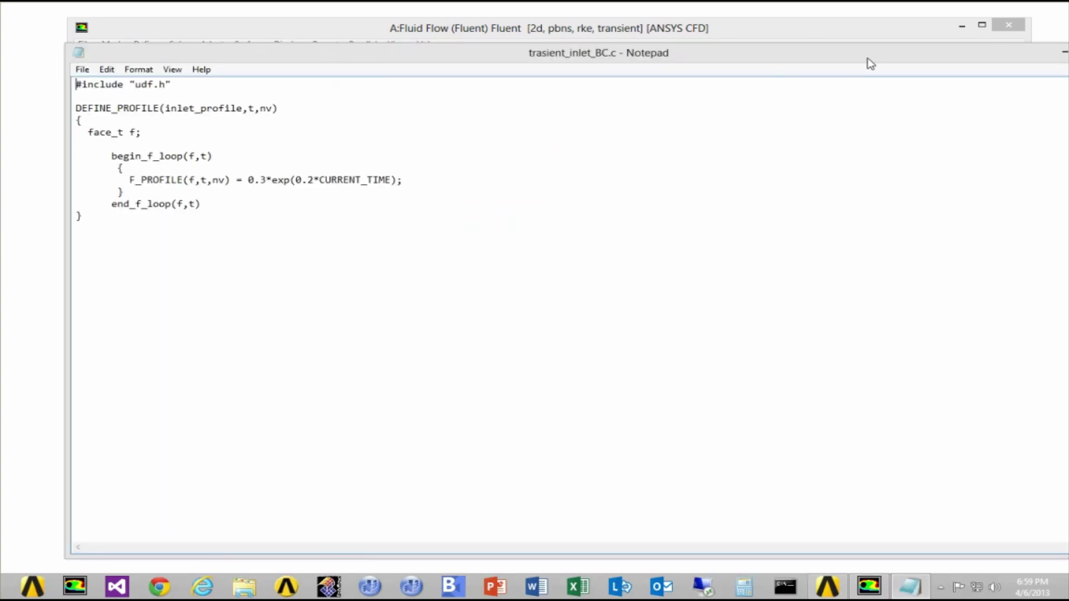
Narrow and reposition the Notepad window so Fluent stays visible.
{"action": "left_click_drag", "start_coordinate": [771, 58], "coordinate": [672, 55]}
{"action": "left_click_drag", "start_coordinate": [1033, 51], "coordinate": [493, 51]}
{"action": "left_click_drag", "start_coordinate": [389, 49], "coordinate": [757, 47]}
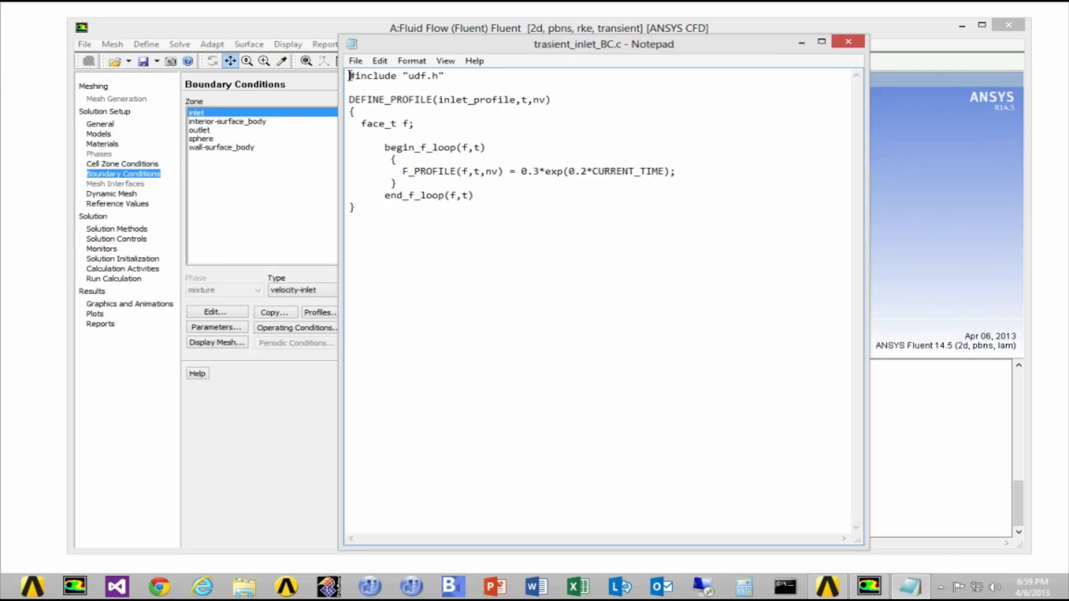
Highlight the udf.h include, inlet_profile name and 0.3*exp(0.2*CURRENT_TIME) expression, then close Notepad.
{"action": "left_click_drag", "start_coordinate": [349, 75], "coordinate": [465, 75]}
{"action": "left_click_drag", "start_coordinate": [516, 100], "coordinate": [440, 99]}
{"action": "left_click", "coordinate": [446, 137]}
{"action": "left_click_drag", "start_coordinate": [402, 171], "coordinate": [694, 166]}
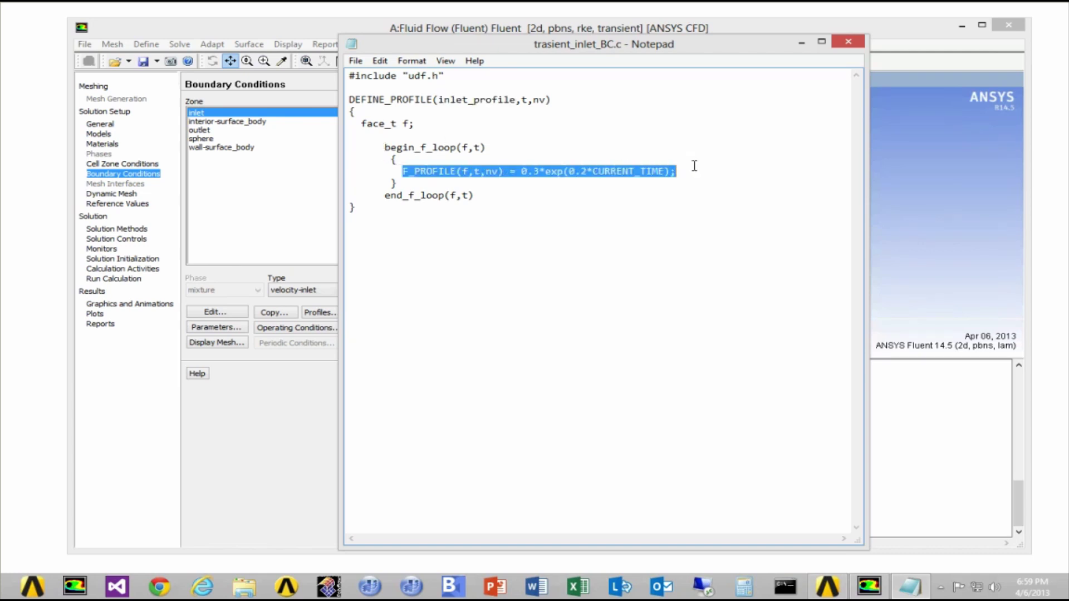
{"action": "left_click", "coordinate": [661, 176]}
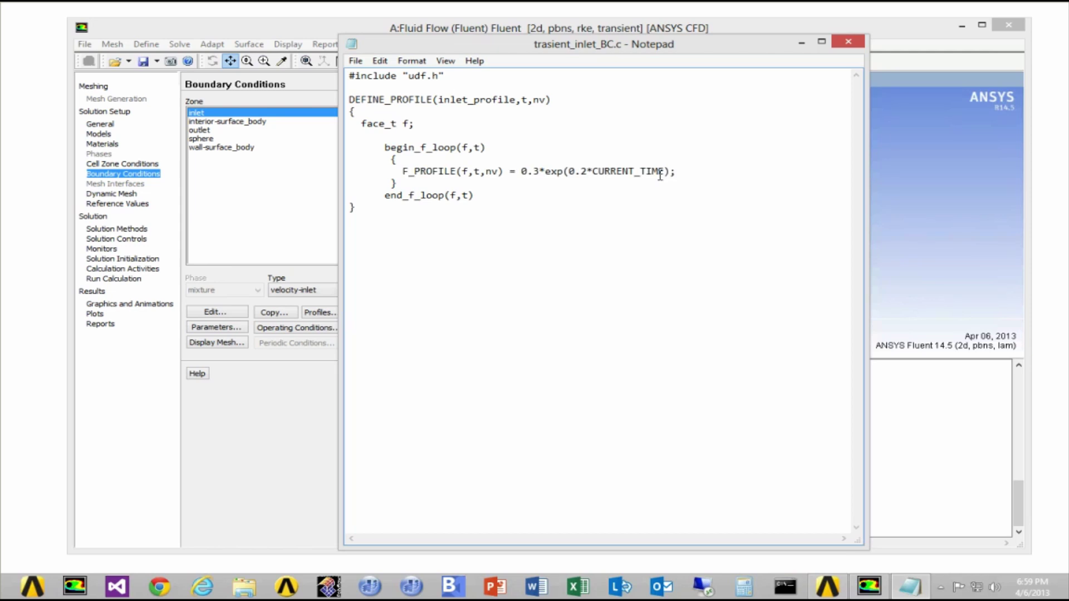
{"action": "left_click_drag", "start_coordinate": [672, 173], "coordinate": [523, 174]}
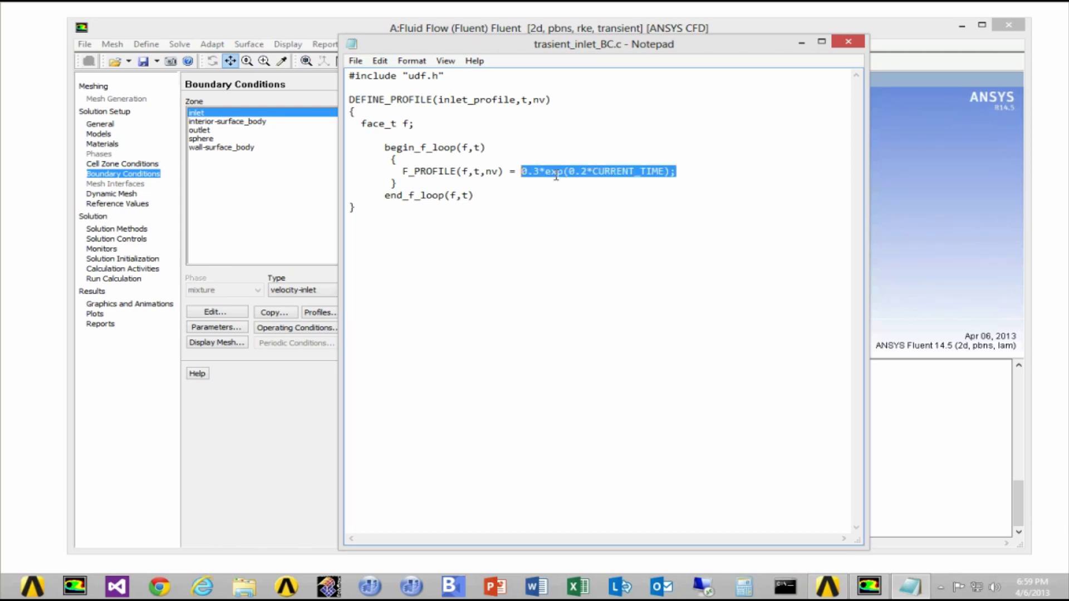
{"action": "left_click", "coordinate": [848, 45]}
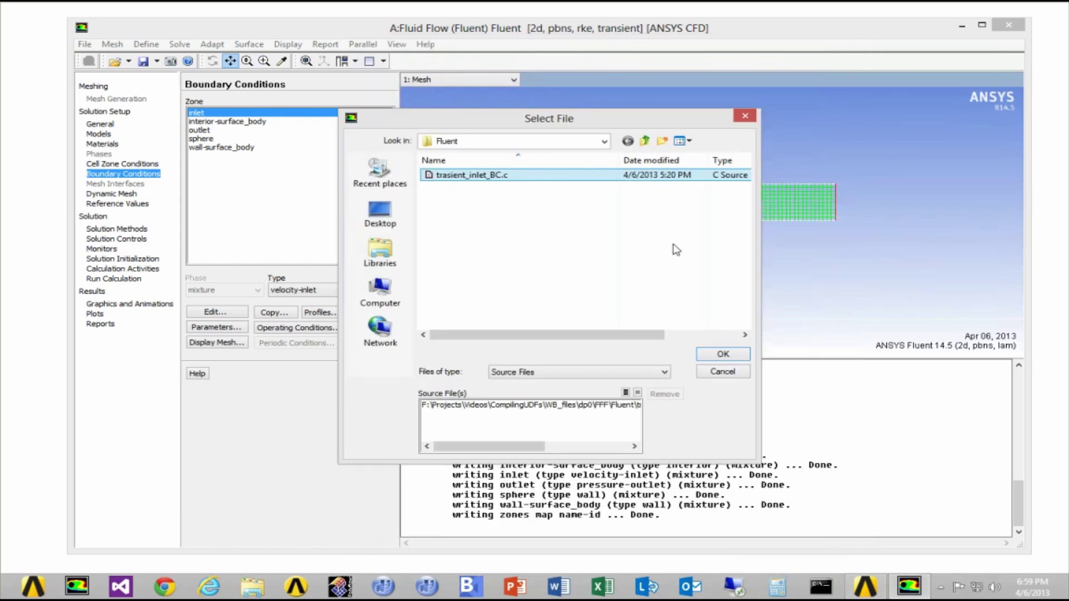
Build trasient_inlet_BC.c into the libudf library and load it.
{"action": "left_click", "coordinate": [723, 355]}
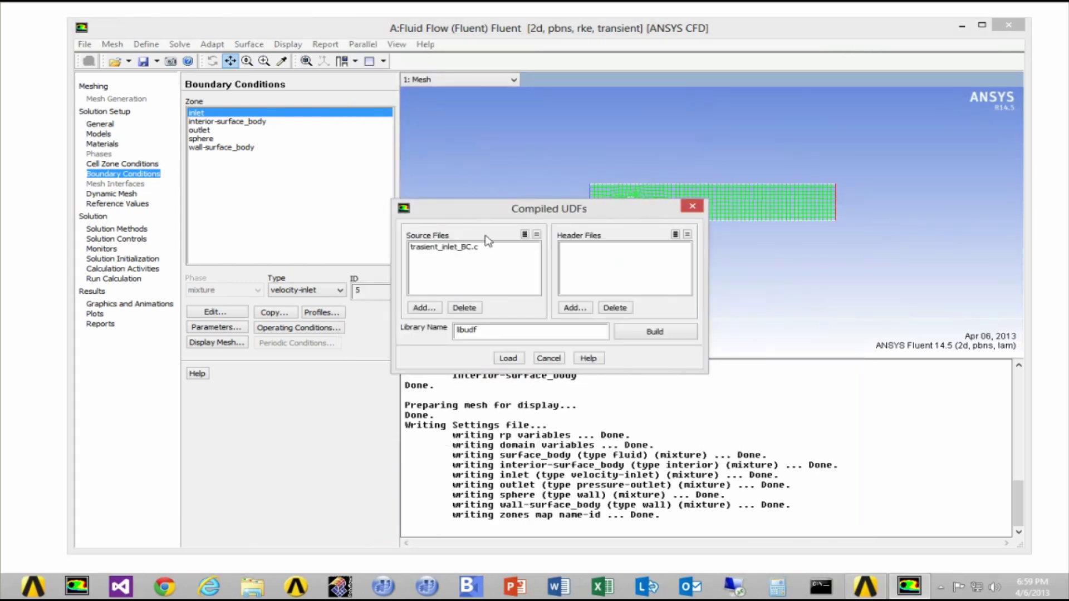
{"action": "left_click", "coordinate": [654, 333]}
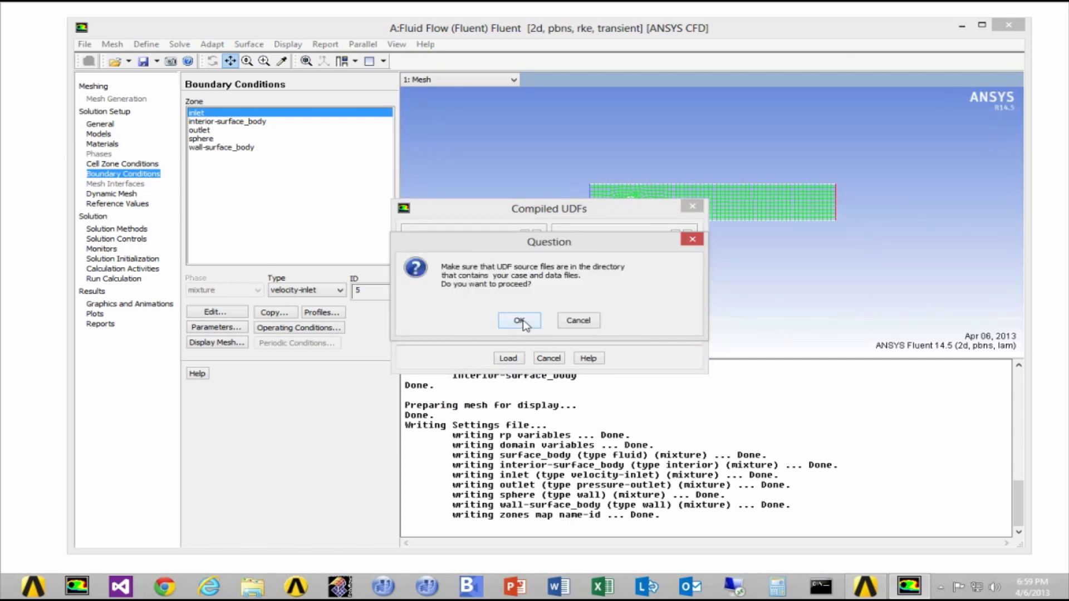
{"action": "left_click", "coordinate": [520, 318]}
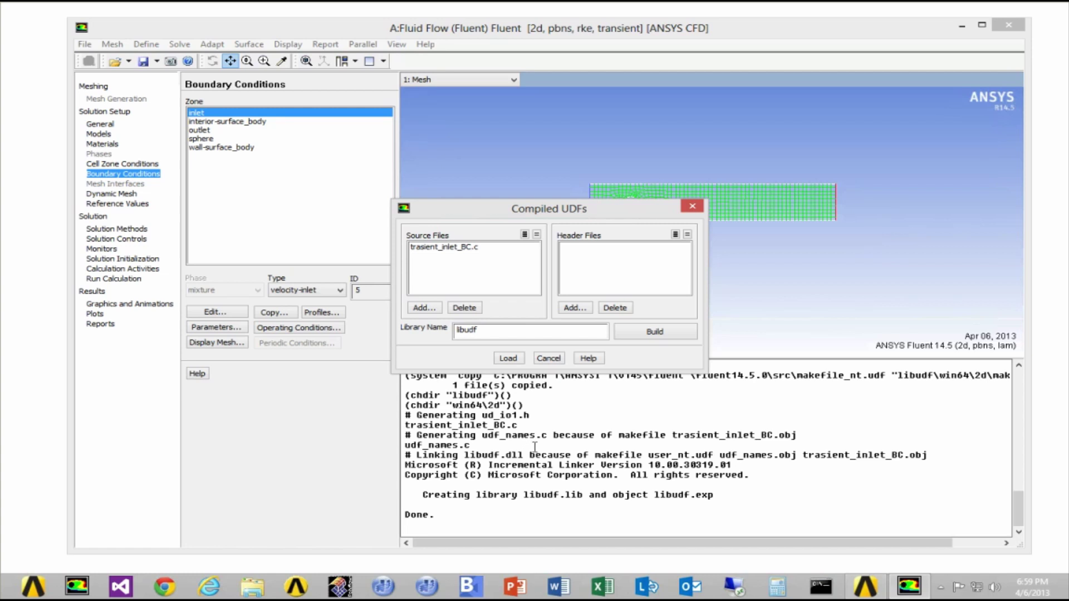
{"action": "left_click_drag", "start_coordinate": [501, 209], "coordinate": [510, 138]}
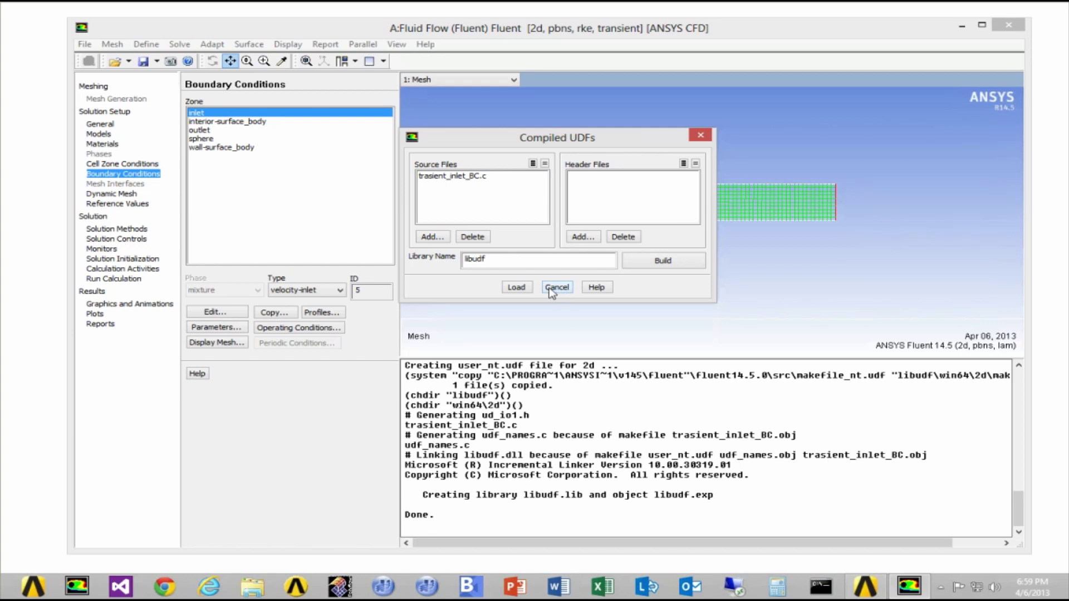
{"action": "left_click", "coordinate": [517, 287]}
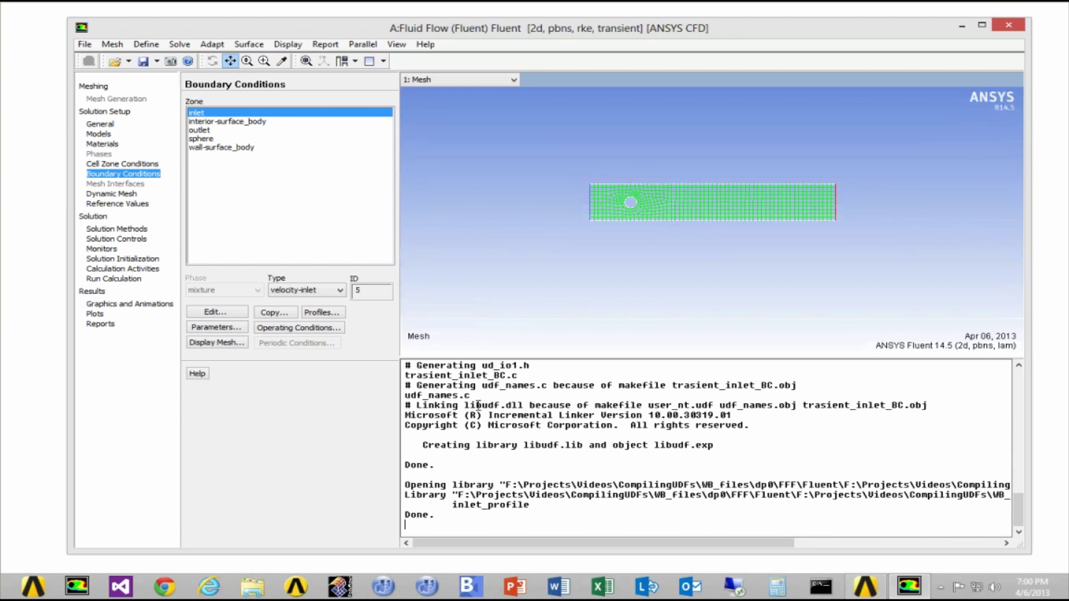
Set the inlet velocity by Components, with X-Velocity from udf inlet_profile::libudf.
{"action": "left_click", "coordinate": [211, 312]}
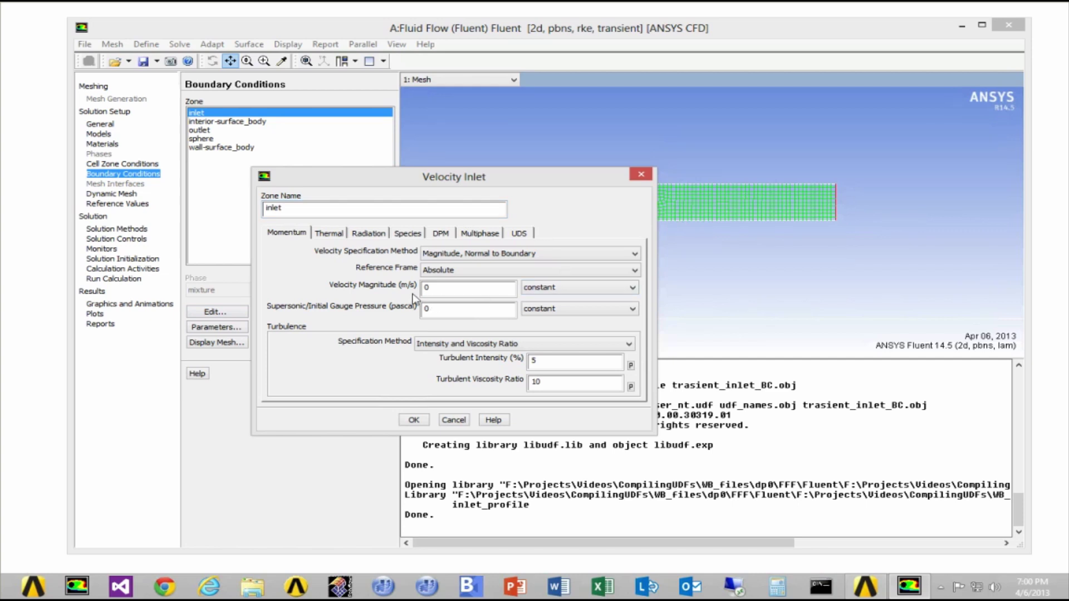
{"action": "left_click", "coordinate": [572, 288]}
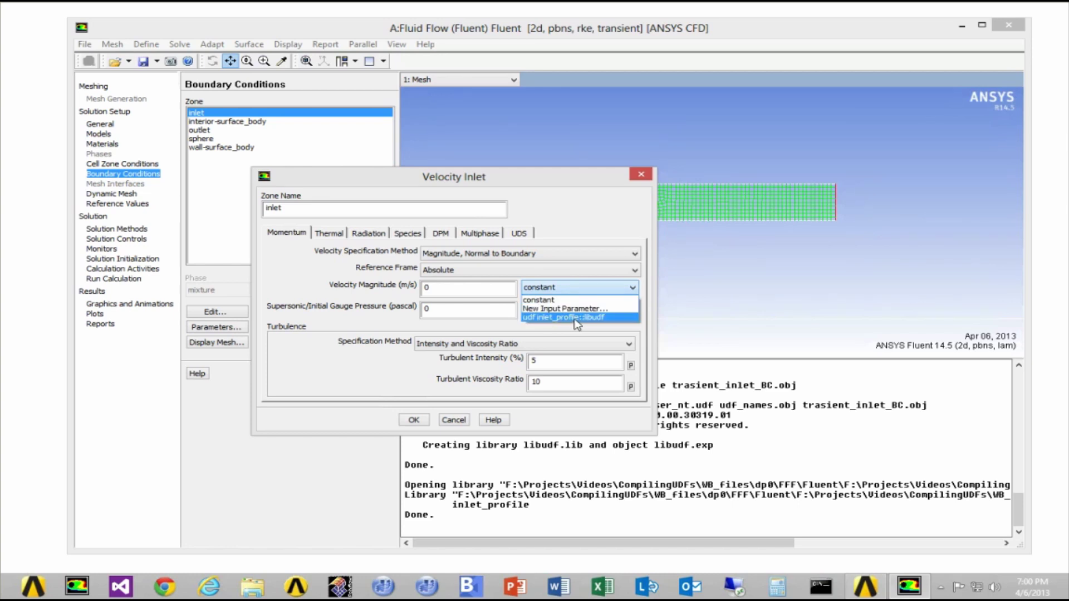
{"action": "left_click", "coordinate": [577, 201]}
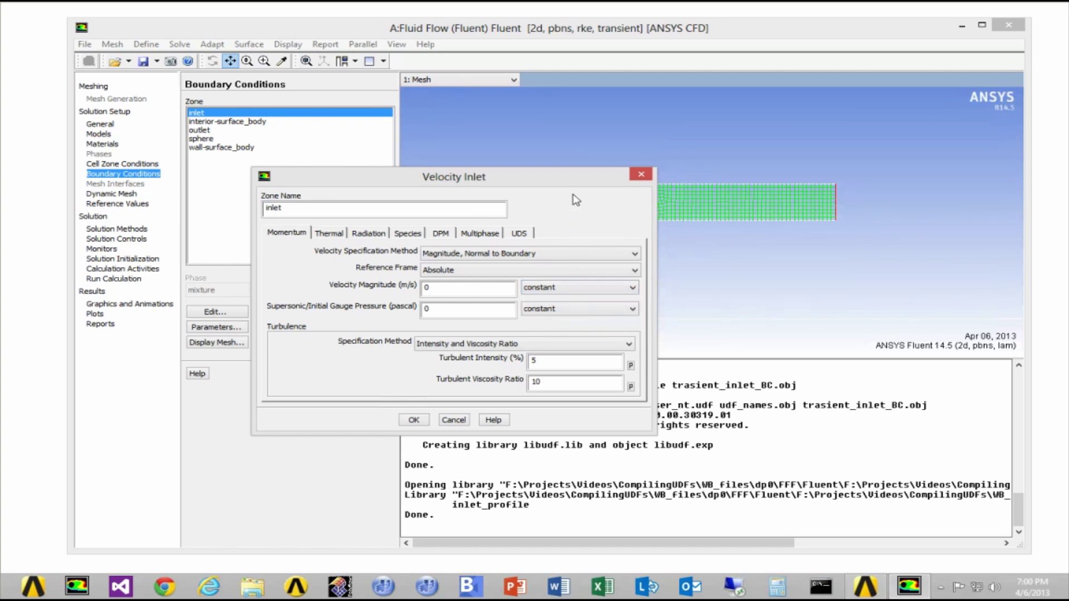
{"action": "left_click", "coordinate": [492, 260]}
{"action": "left_click", "coordinate": [468, 275]}
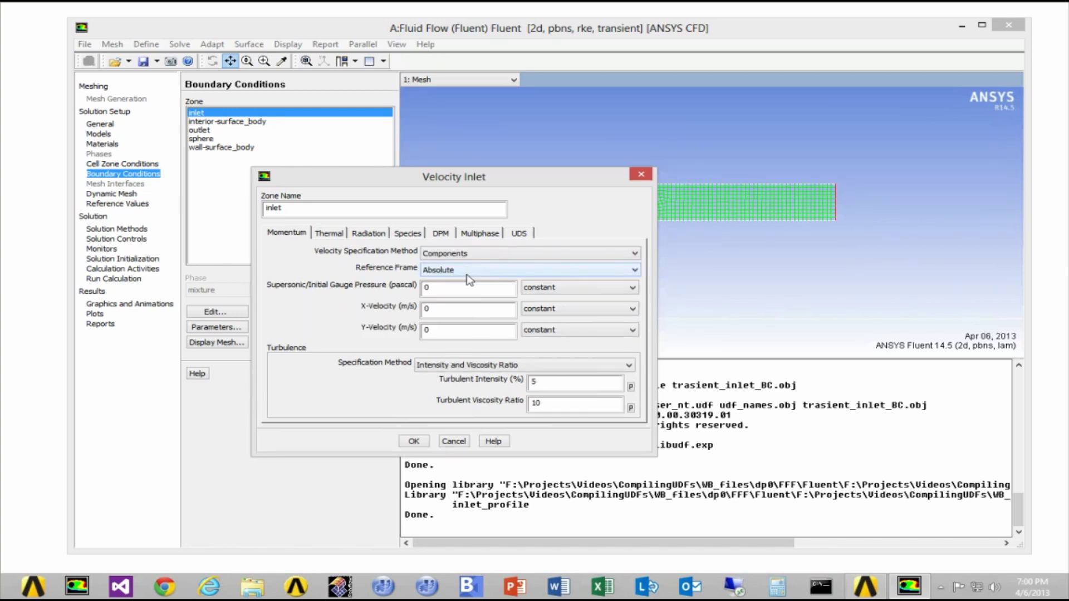
{"action": "left_click", "coordinate": [550, 313]}
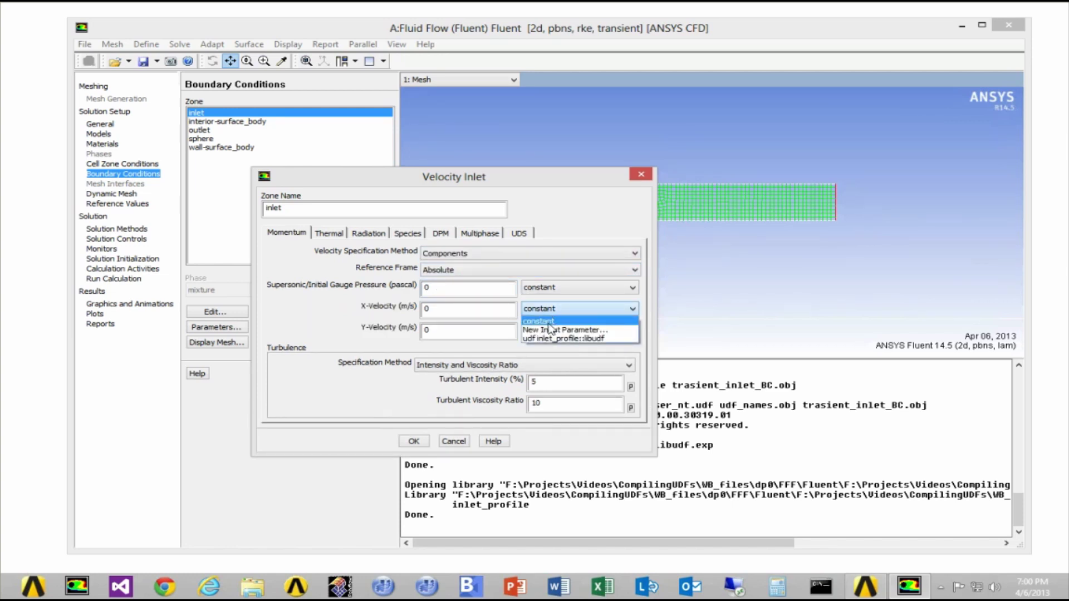
{"action": "left_click", "coordinate": [552, 339]}
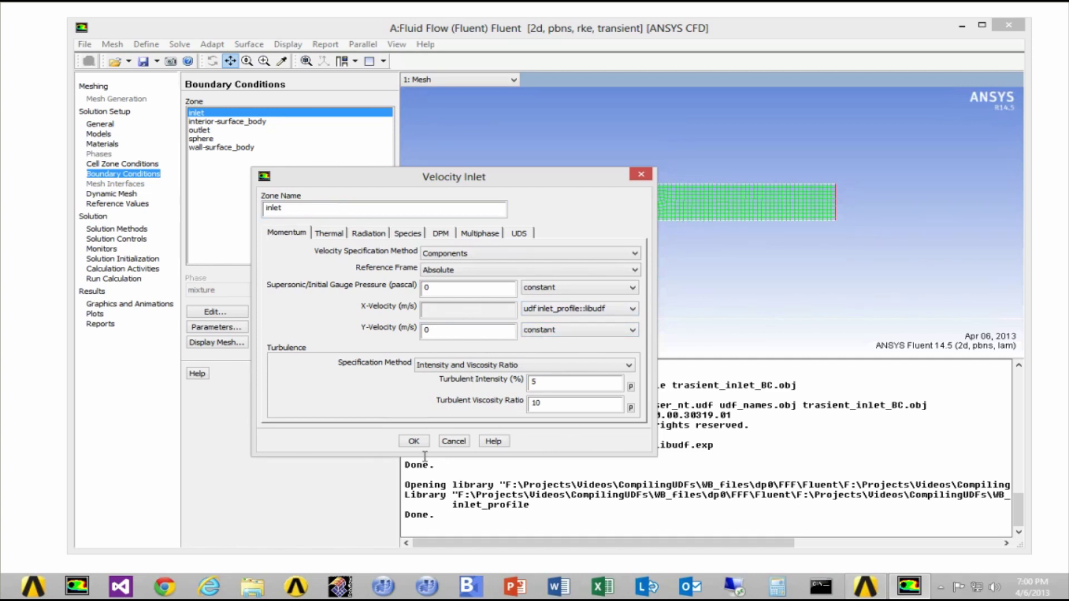
{"action": "left_click", "coordinate": [414, 441]}
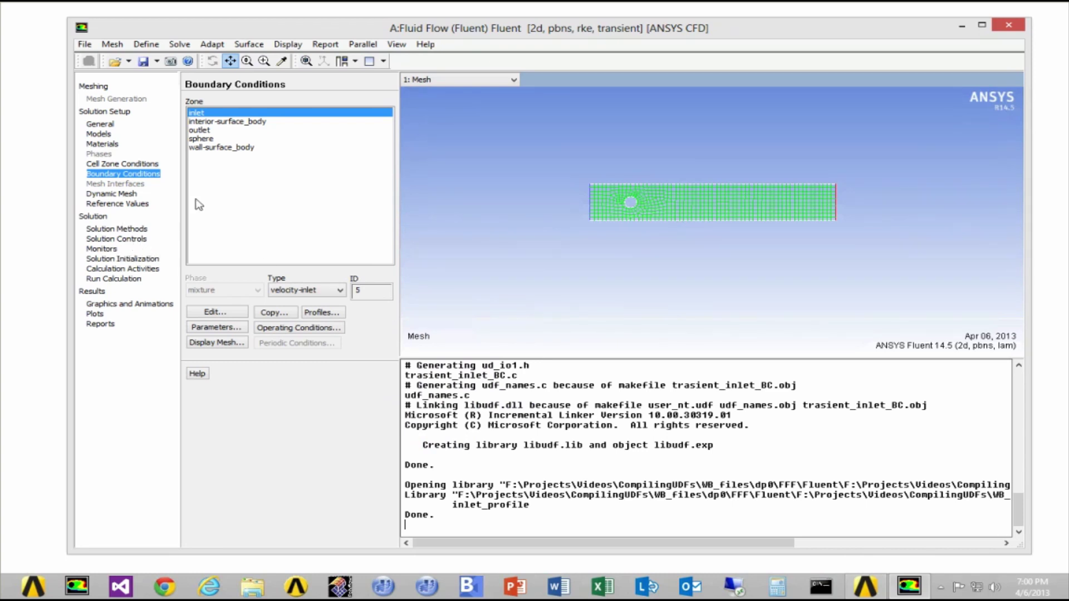
Create a surface monitor reporting area-weighted average velocity magnitude on the inlet.
{"action": "left_click", "coordinate": [102, 249]}
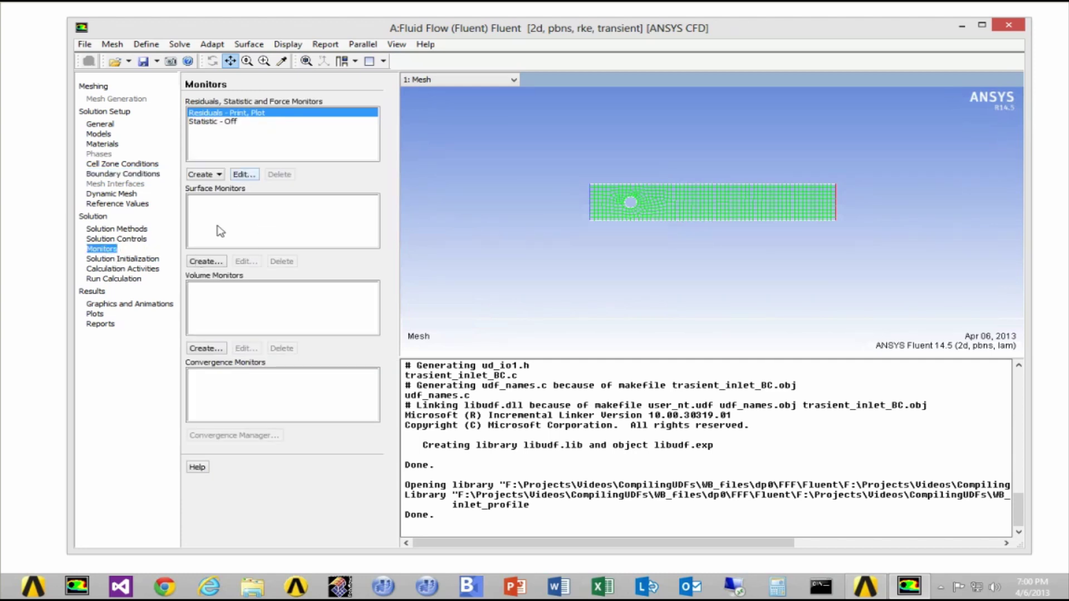
{"action": "left_click", "coordinate": [206, 261]}
{"action": "left_click_drag", "start_coordinate": [211, 122], "coordinate": [442, 149]}
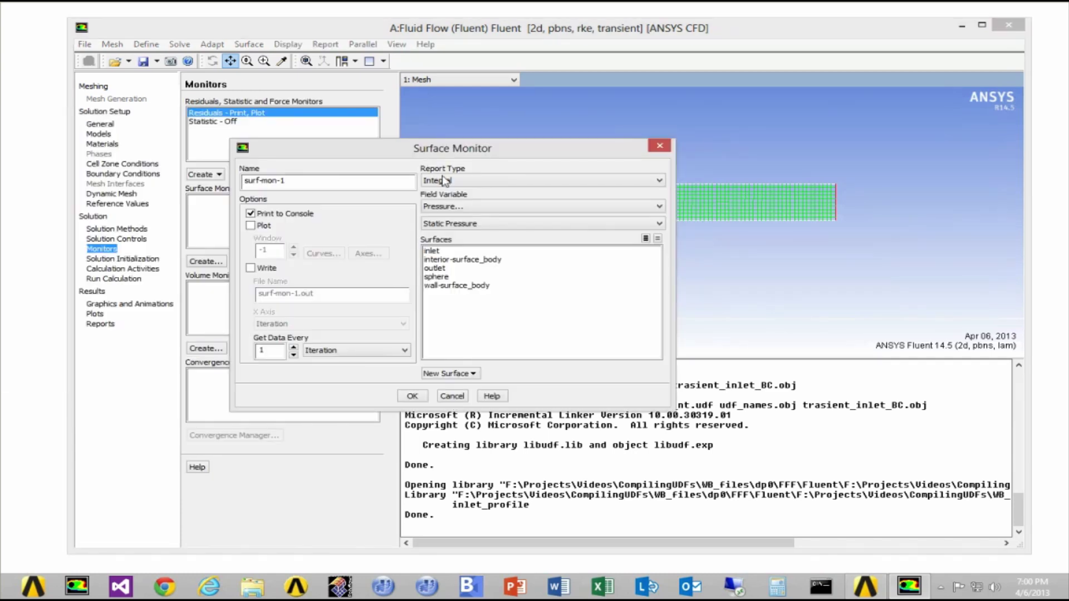
{"action": "left_click", "coordinate": [460, 179]}
{"action": "left_click", "coordinate": [472, 236]}
{"action": "left_click", "coordinate": [484, 211]}
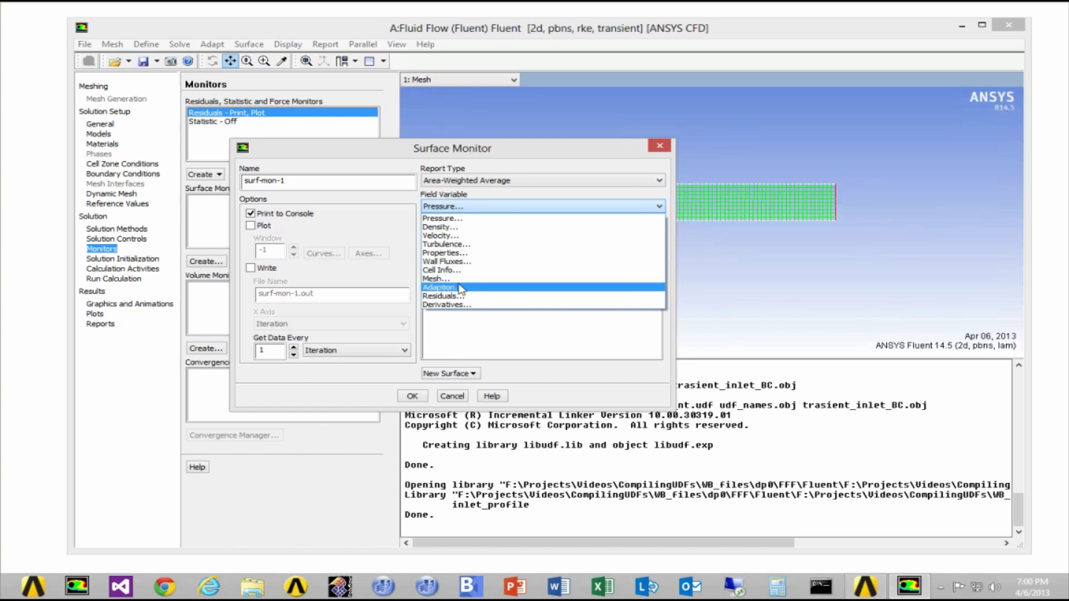
{"action": "left_click", "coordinate": [458, 236]}
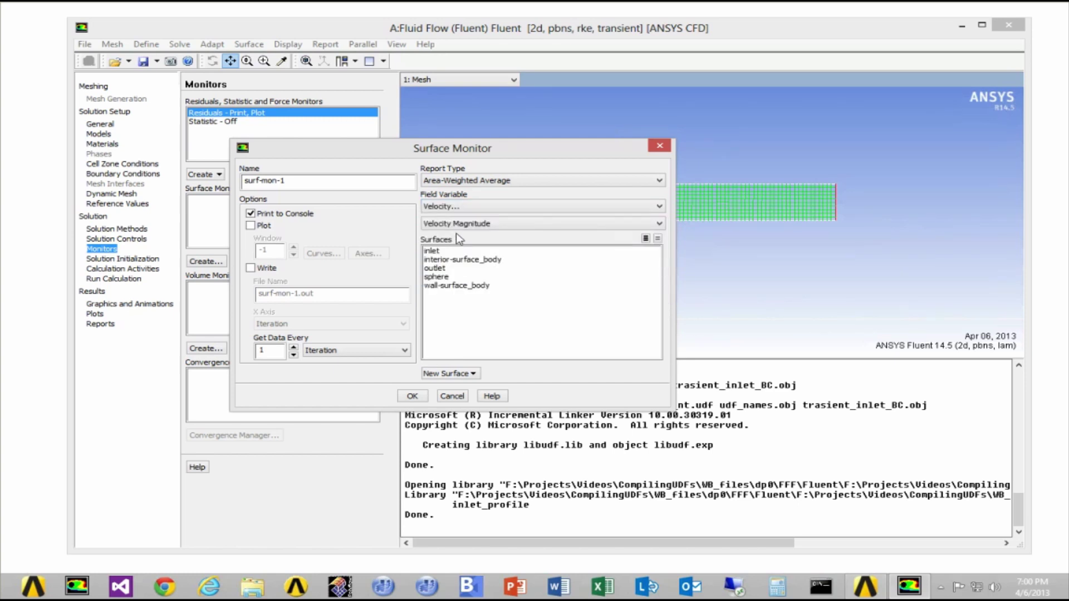
{"action": "left_click", "coordinate": [434, 251]}
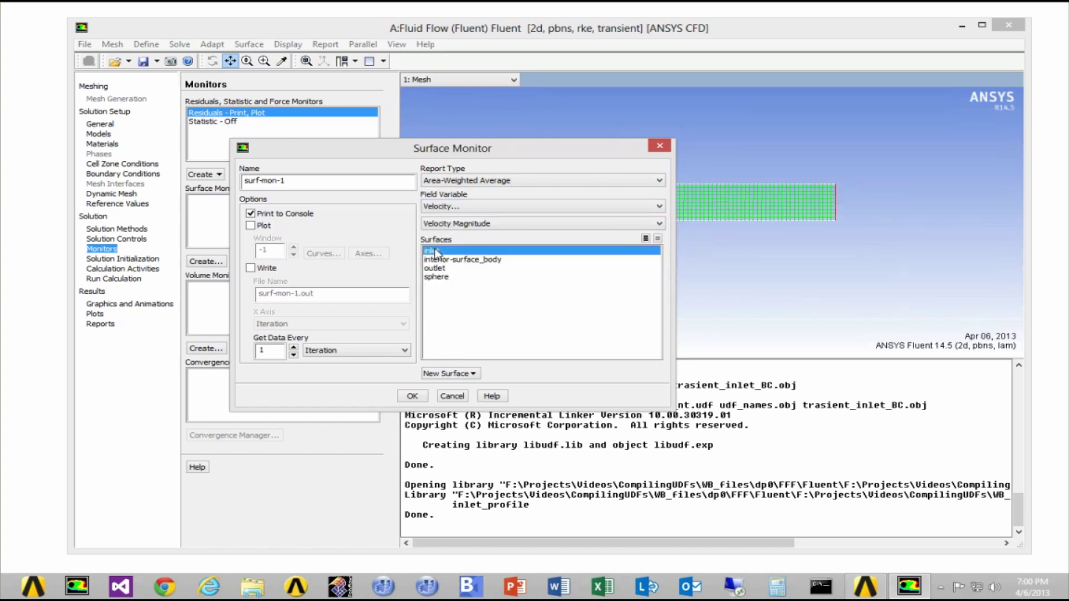
Plot surf-mon-1 against flow time, sampled every time step, and create it.
{"action": "left_click", "coordinate": [251, 225]}
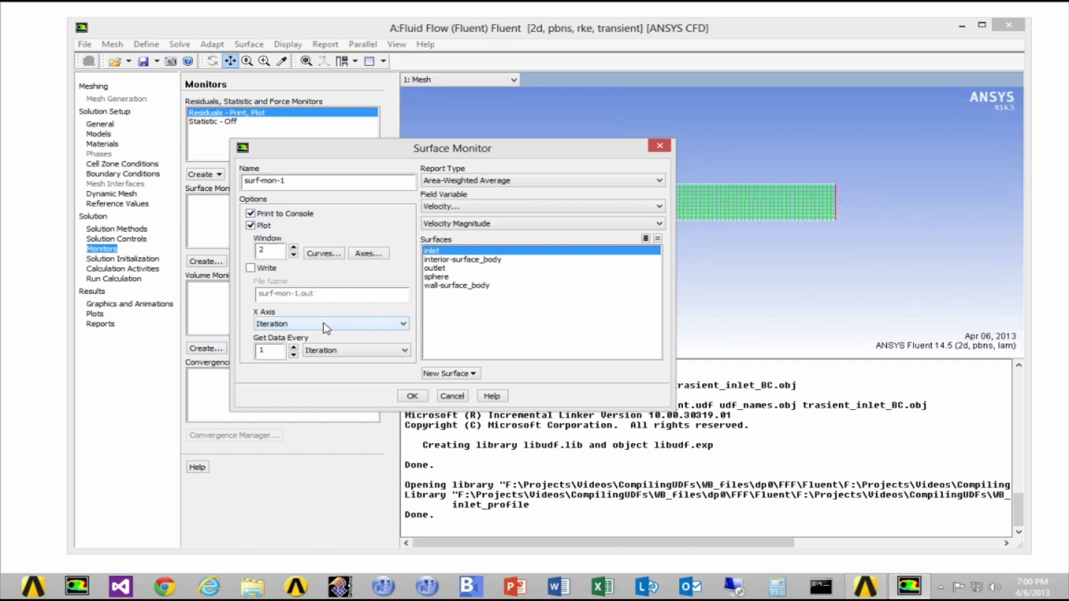
{"action": "left_click", "coordinate": [324, 325]}
{"action": "left_click", "coordinate": [330, 351]}
{"action": "left_click", "coordinate": [329, 352]}
{"action": "left_click", "coordinate": [332, 373]}
{"action": "left_click", "coordinate": [412, 396]}
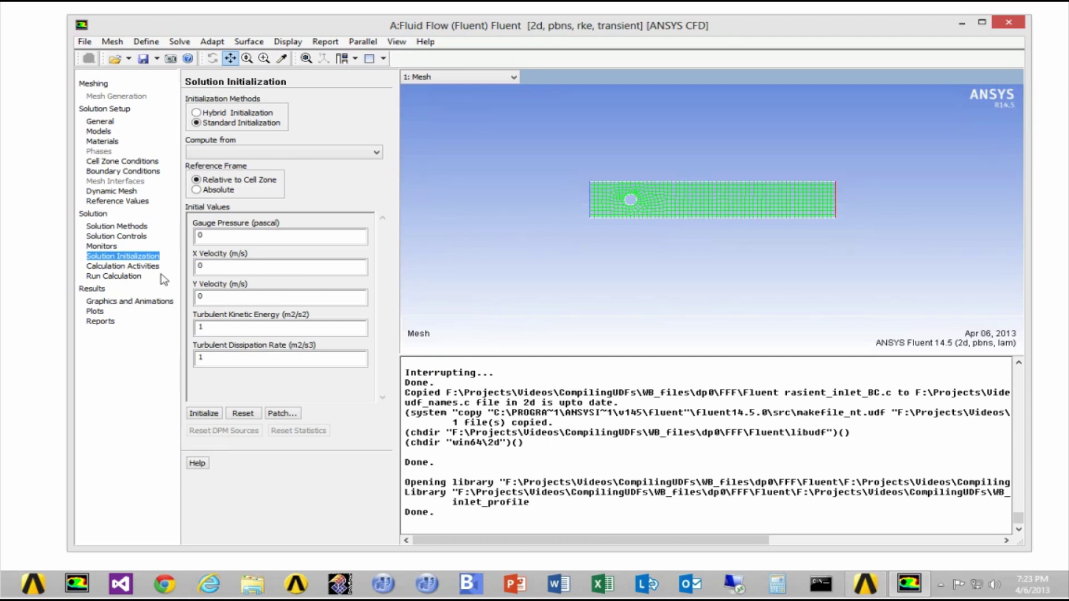
Initialize the solution and set 1000 time steps of 0.001 s.
{"action": "left_click", "coordinate": [204, 415]}
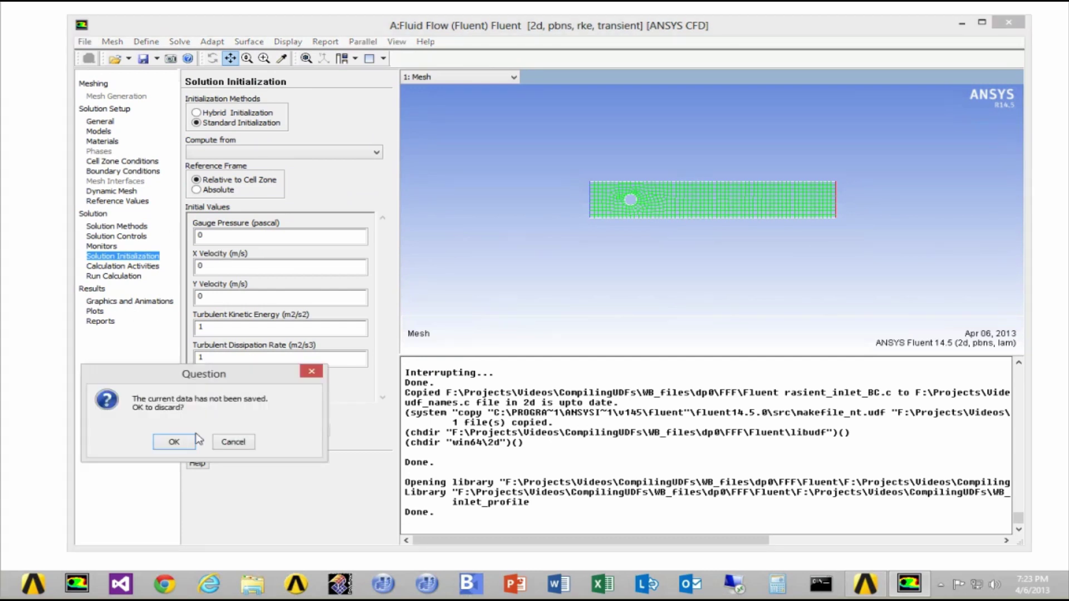
{"action": "left_click", "coordinate": [185, 447]}
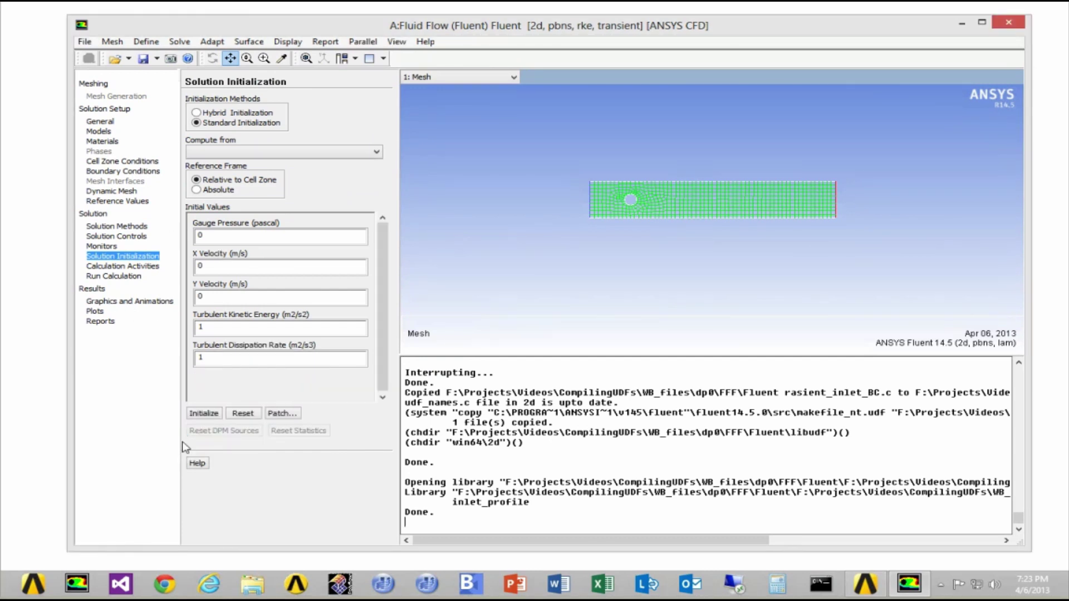
{"action": "left_click", "coordinate": [136, 276]}
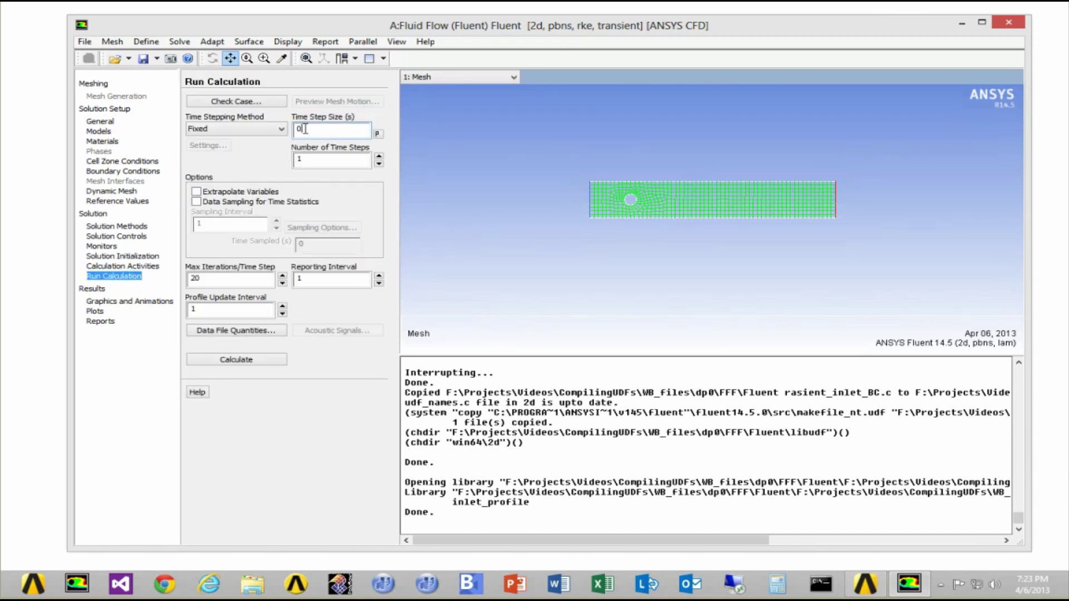
{"action": "left_click", "coordinate": [311, 160]}
Start the transient calculation and display the surf-mon-1 history plot in window 2.
{"action": "left_click", "coordinate": [260, 358]}
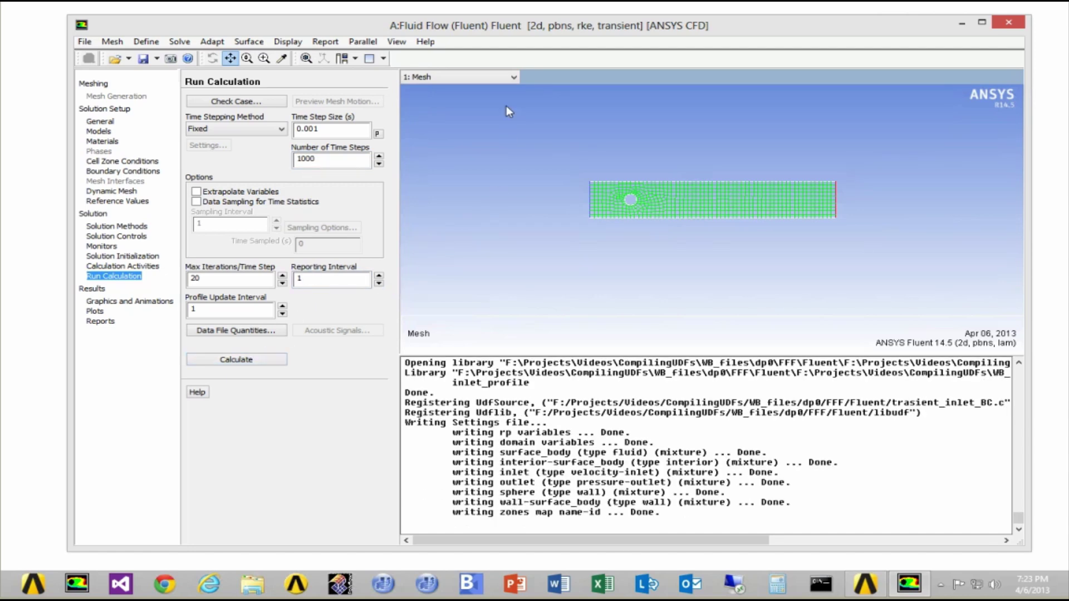
{"action": "left_click", "coordinate": [488, 79]}
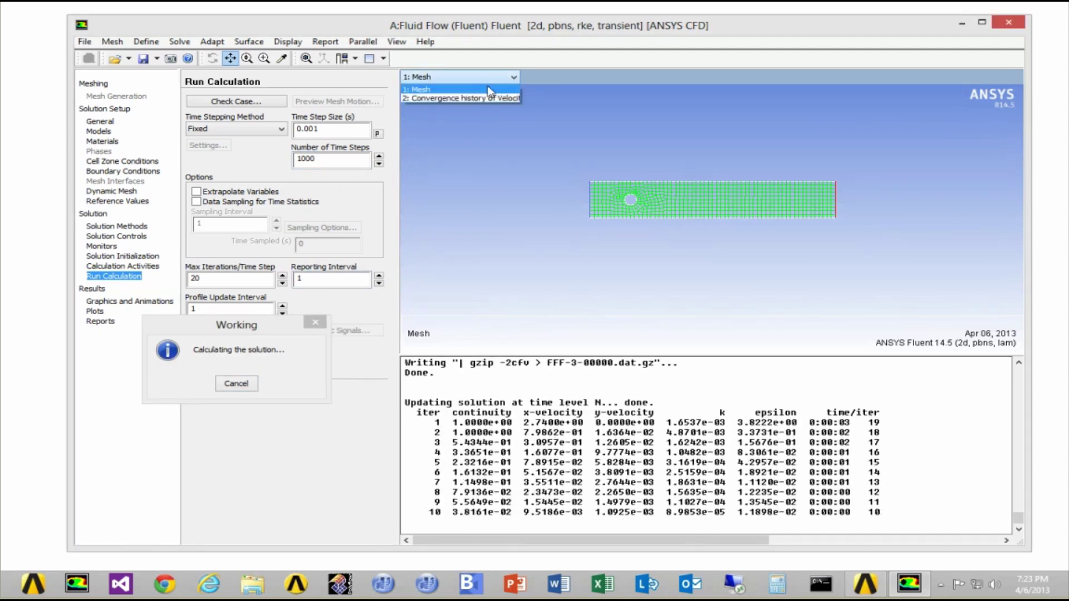
{"action": "left_click", "coordinate": [487, 98]}
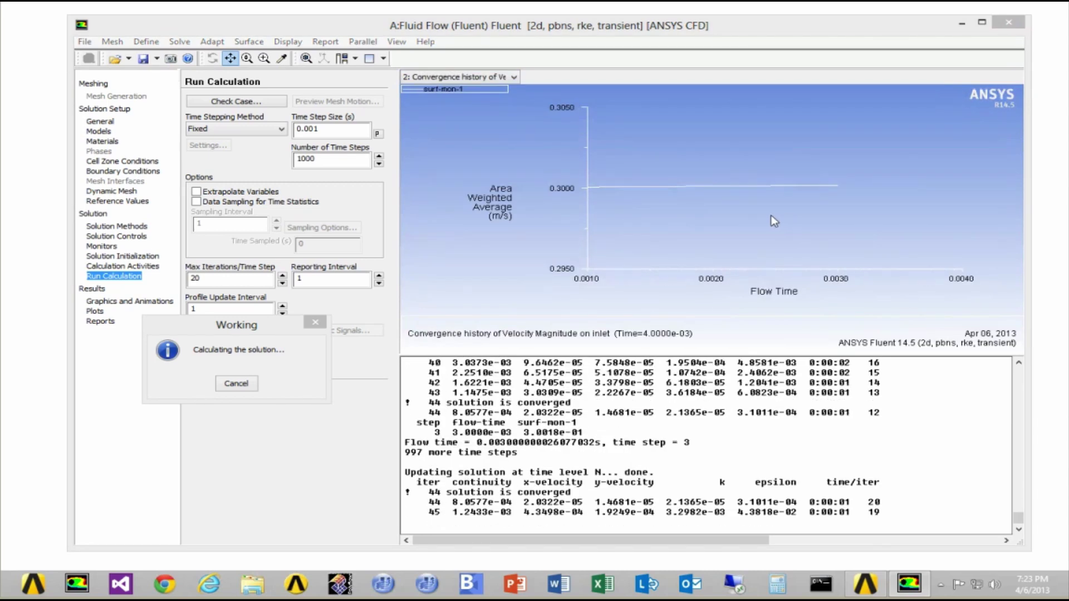